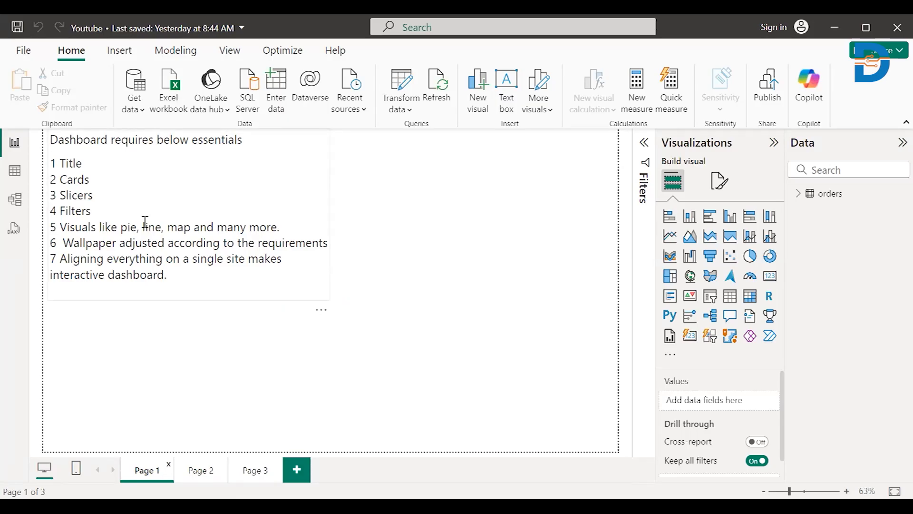
- Examine the columns of the orders table in the data table view, from row_id across to profit
left_click(14, 172)
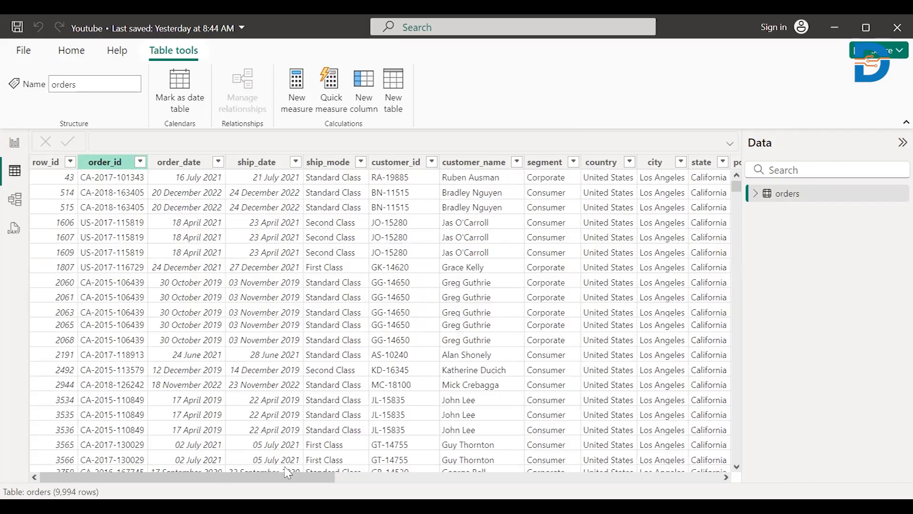
scroll(289, 485, "right", 1)
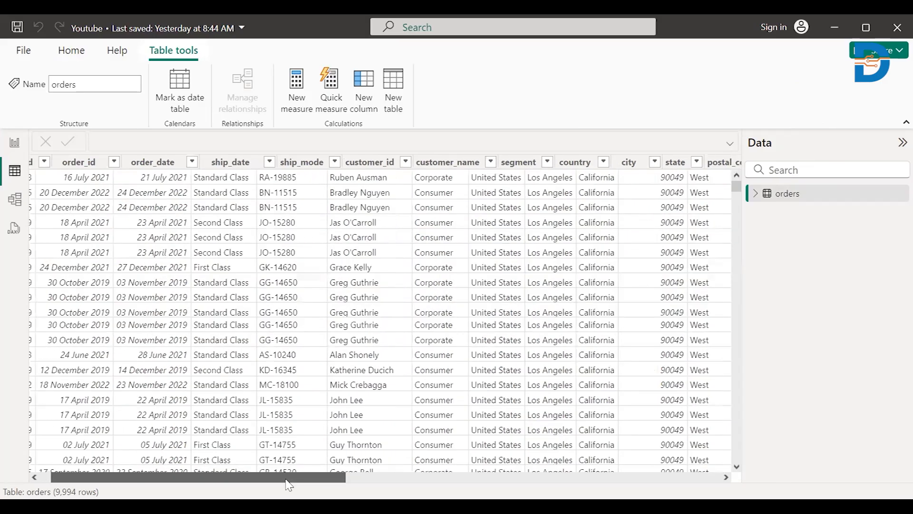
scroll(289, 484, "right", 5)
left_click(213, 167)
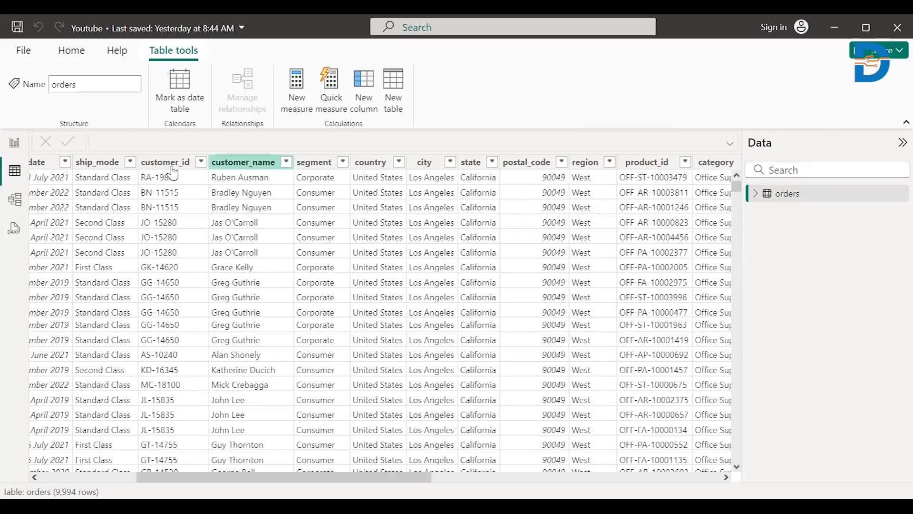
left_click(172, 166)
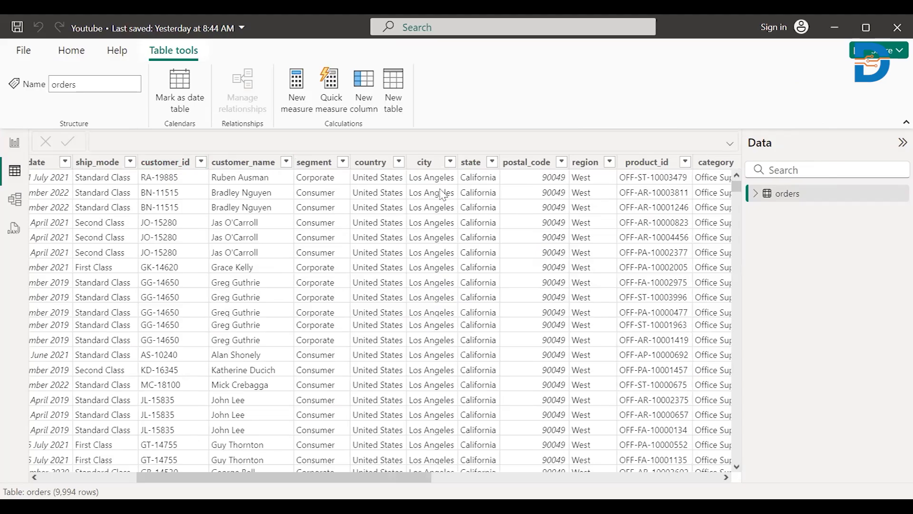
left_click_drag(387, 477, 432, 477)
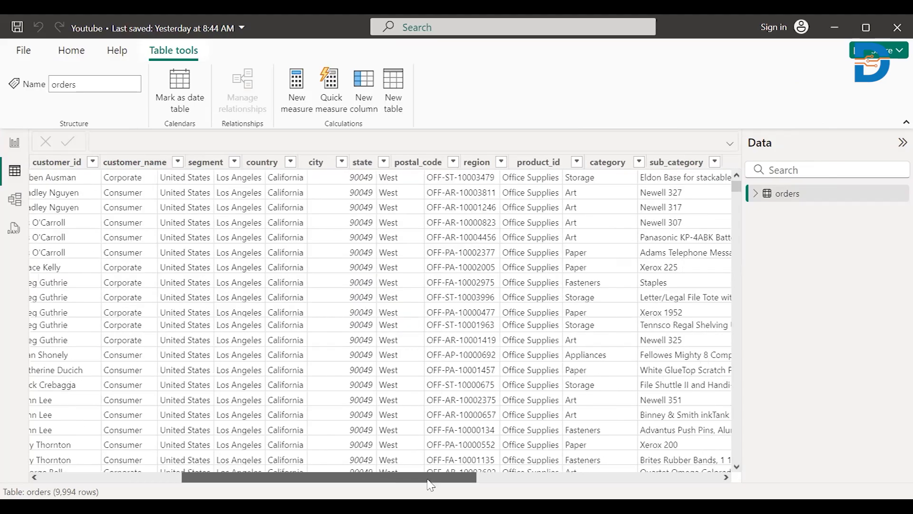
scroll(359, 134, "right", 3)
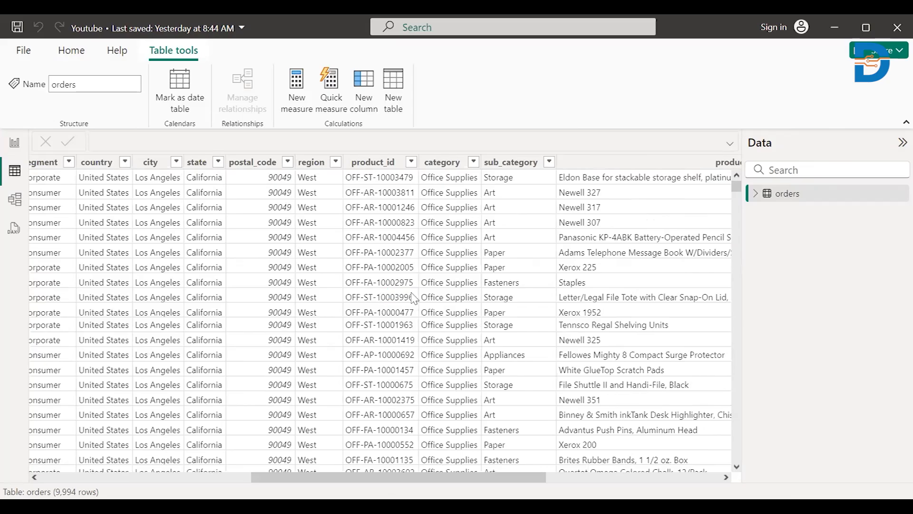
scroll(413, 298, "right", 2)
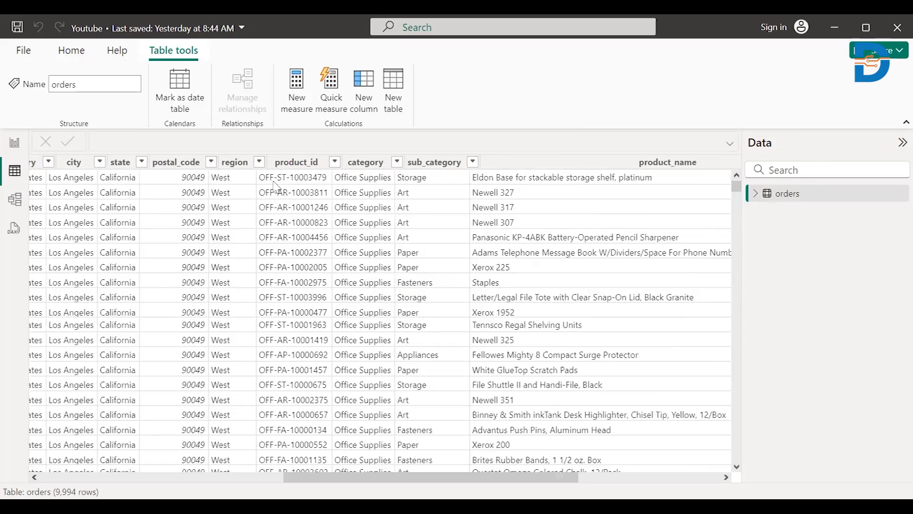
scroll(278, 180, "right", 1)
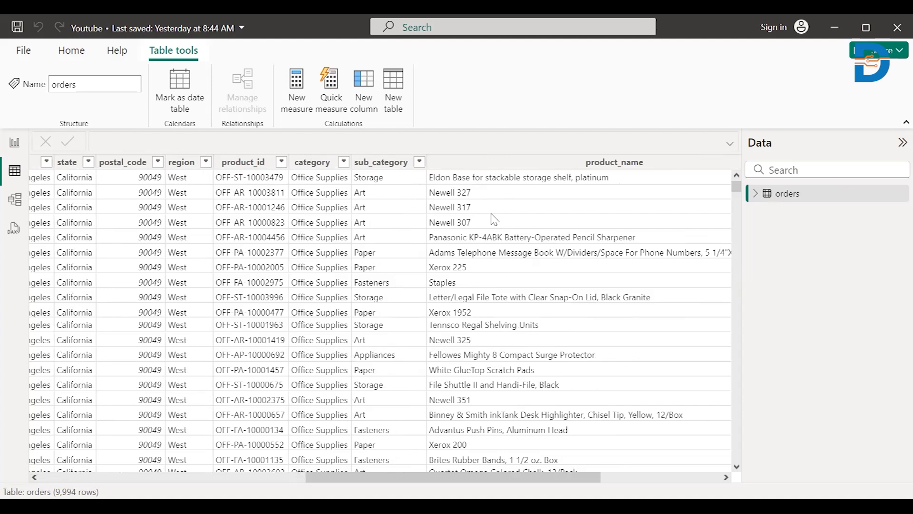
scroll(494, 219, "right", 3)
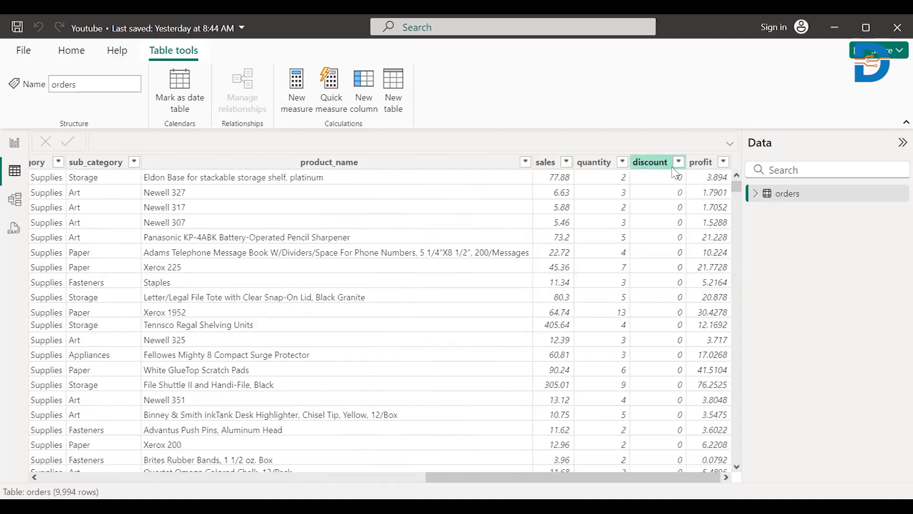
left_click(588, 167)
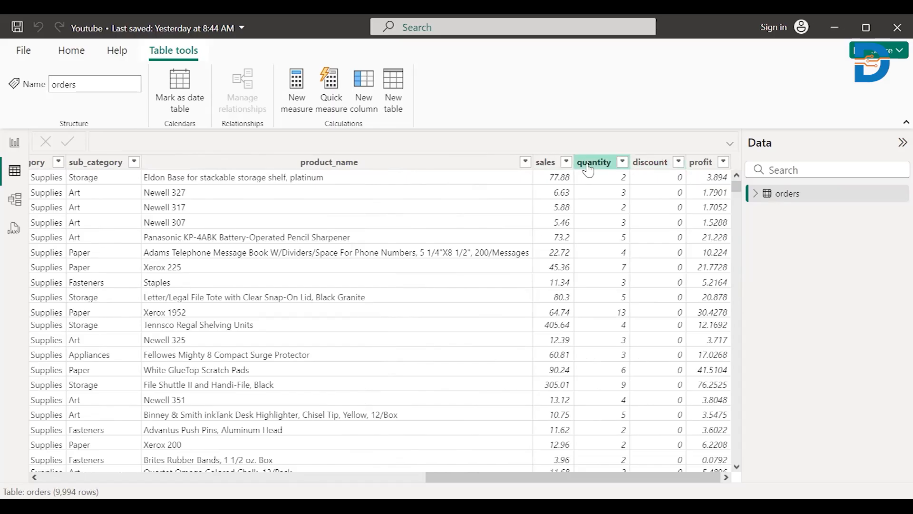
scroll(338, 231, "left", 10)
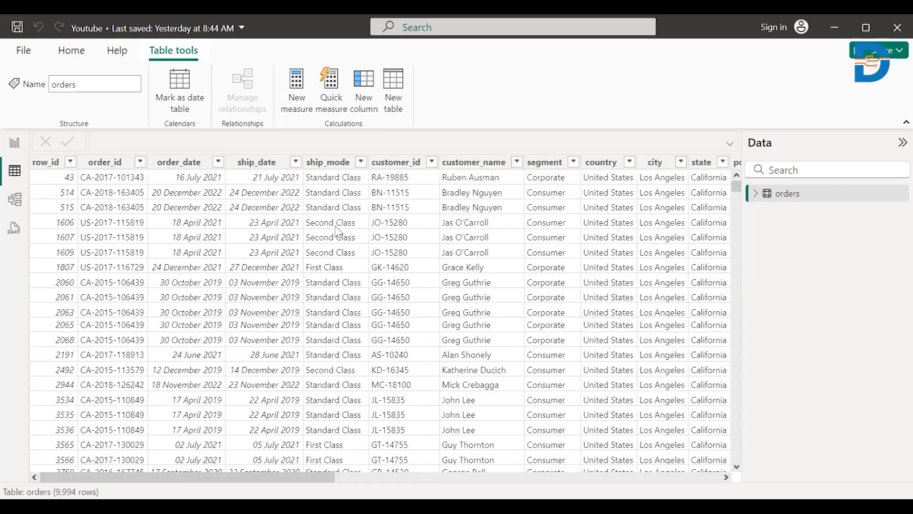
- Return to the report and set the wallpaper color of Page 2 to White, 10% darker
left_click(19, 149)
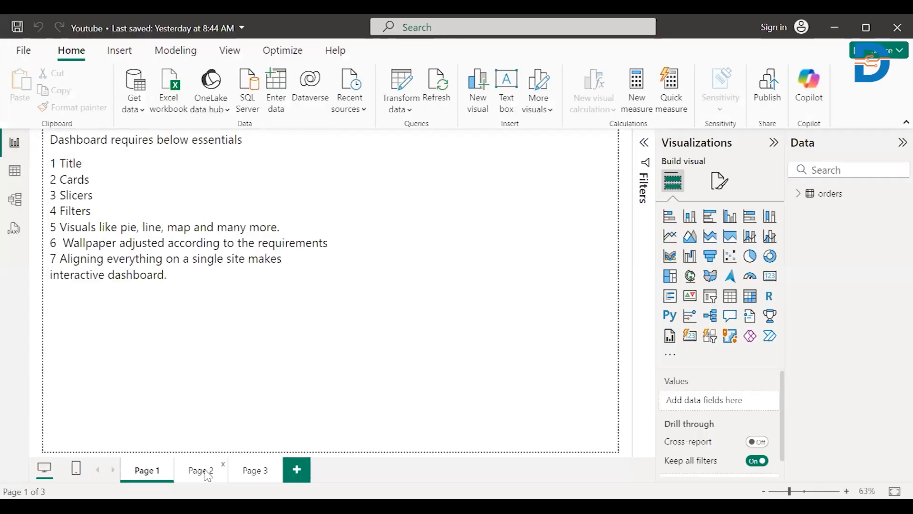
left_click(201, 471)
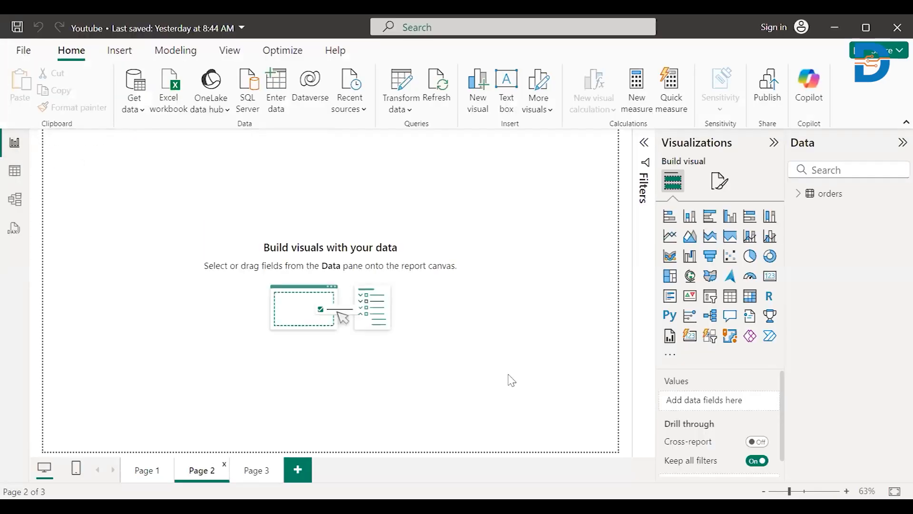
left_click(719, 182)
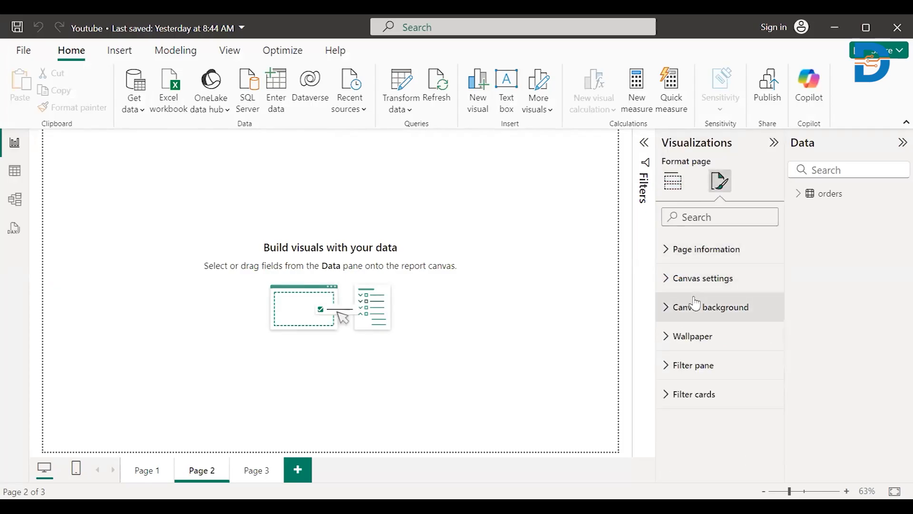
left_click(694, 338)
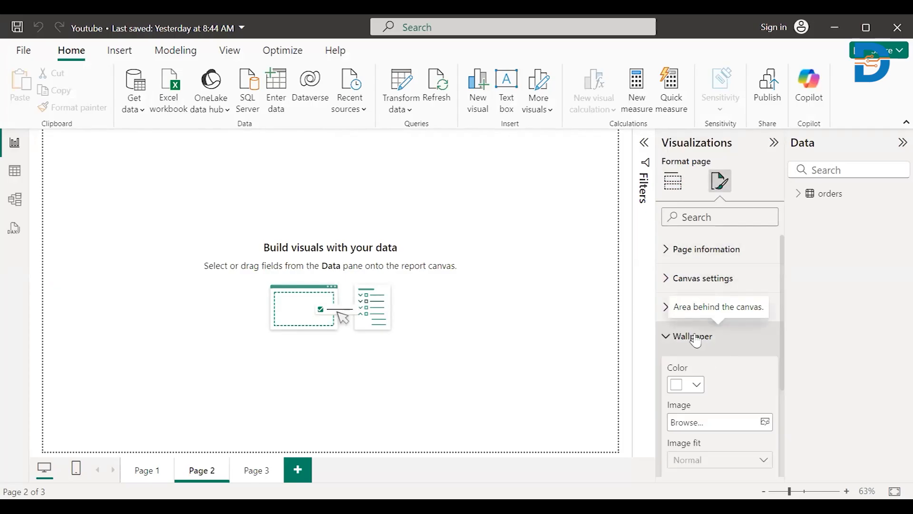
left_click(697, 388)
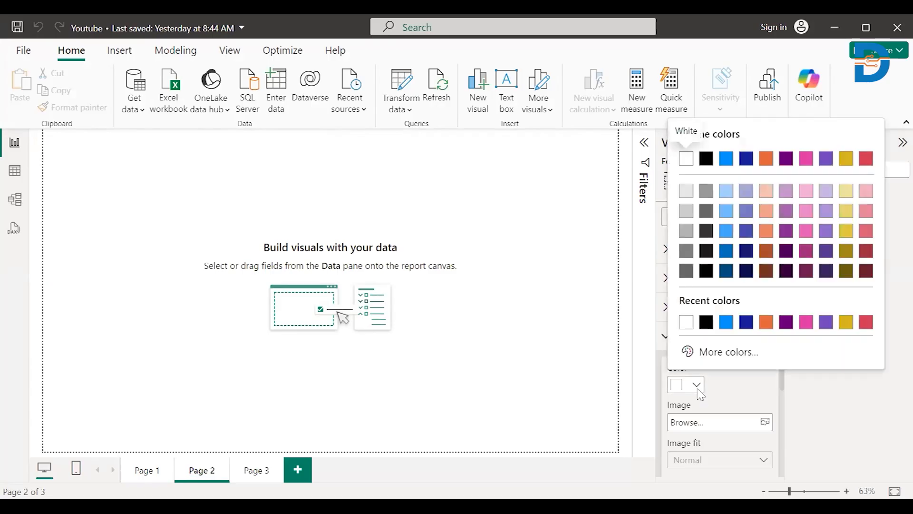
left_click(686, 192)
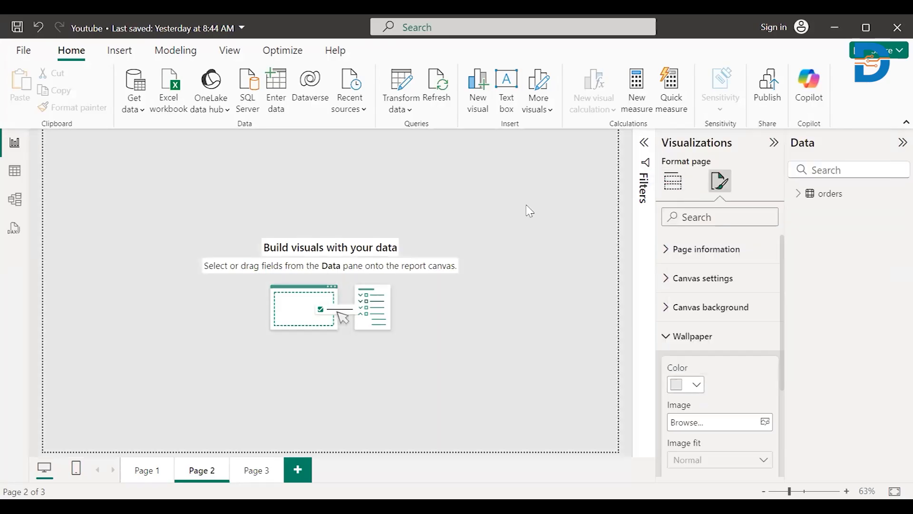
- Add a text box to Page 2 containing the title "Sales Analysis"
left_click(508, 96)
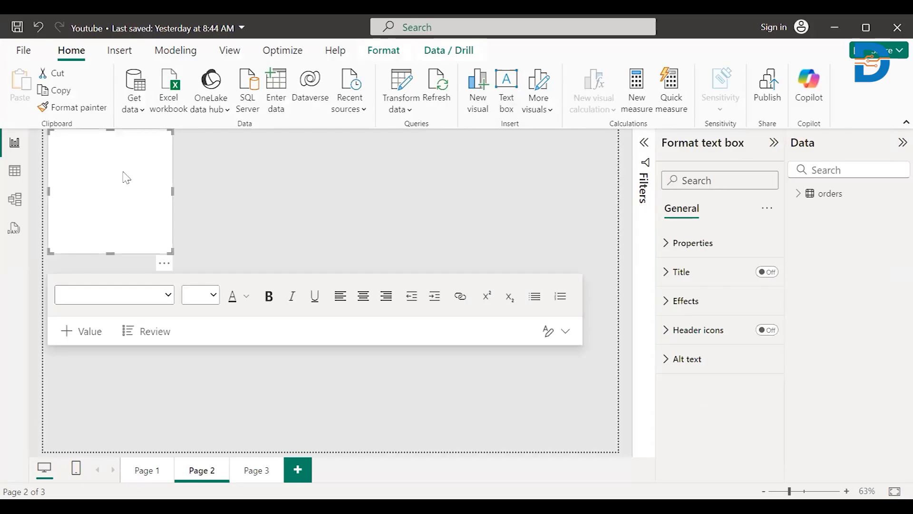
type("Sa")
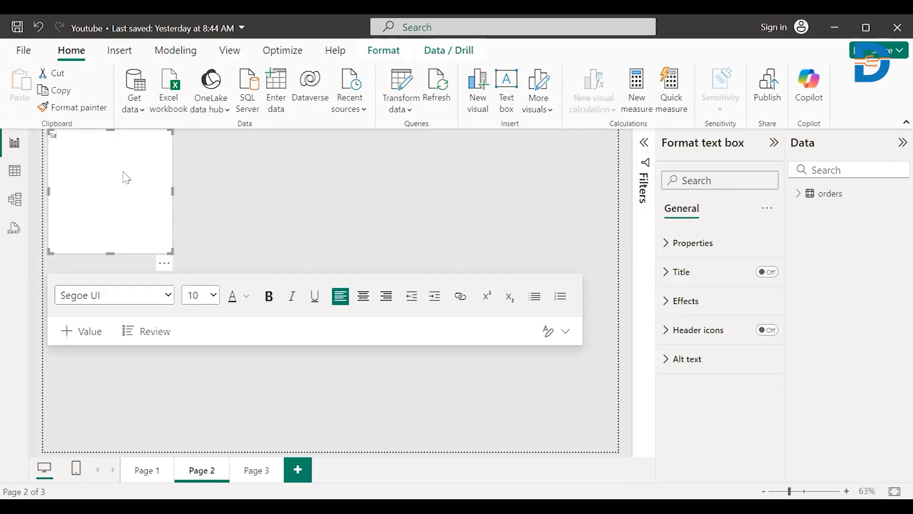
type("les Analysis")
- Format the "Sales Analysis" title text as size 32, bold and centered
triple_click(67, 135)
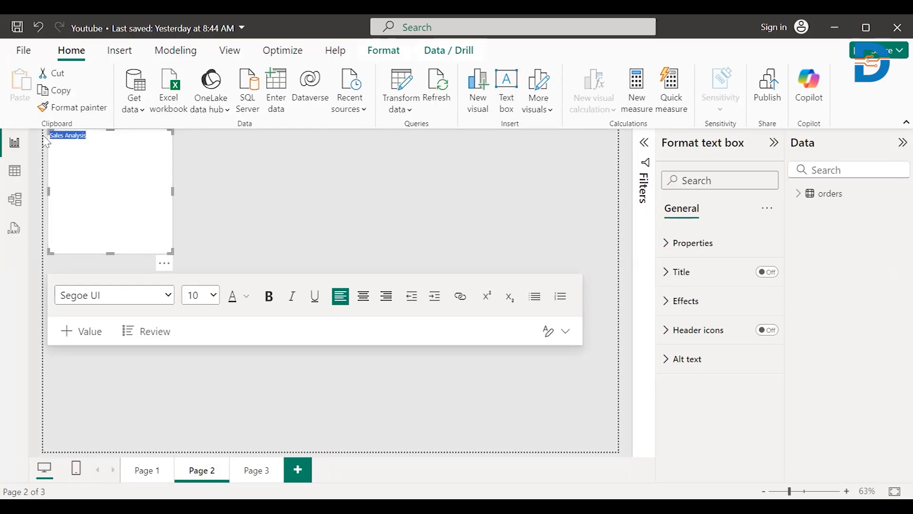
left_click(210, 297)
left_click(196, 245)
left_click(268, 300)
left_click(363, 305)
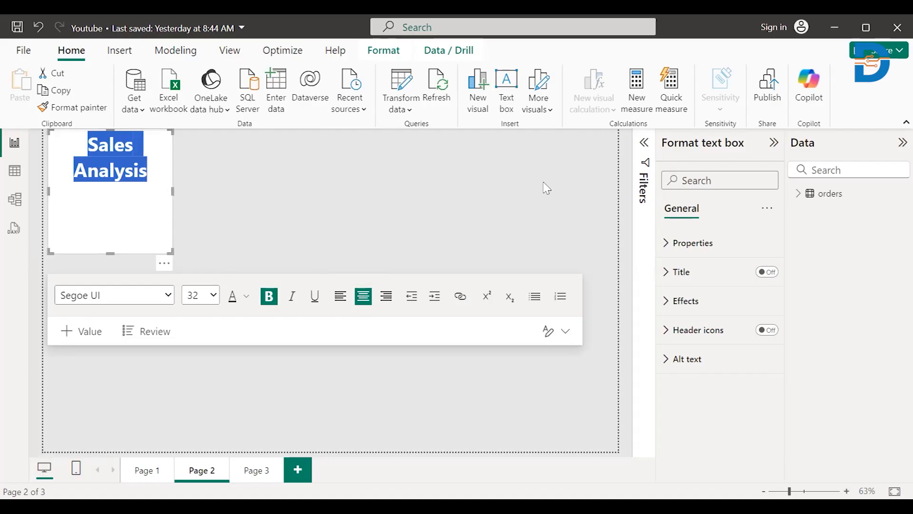
- Stretch the title text box into a thin banner across the page width and set its background color to light orange
left_click_drag(546, 188, 618, 191)
left_click_drag(332, 251, 334, 163)
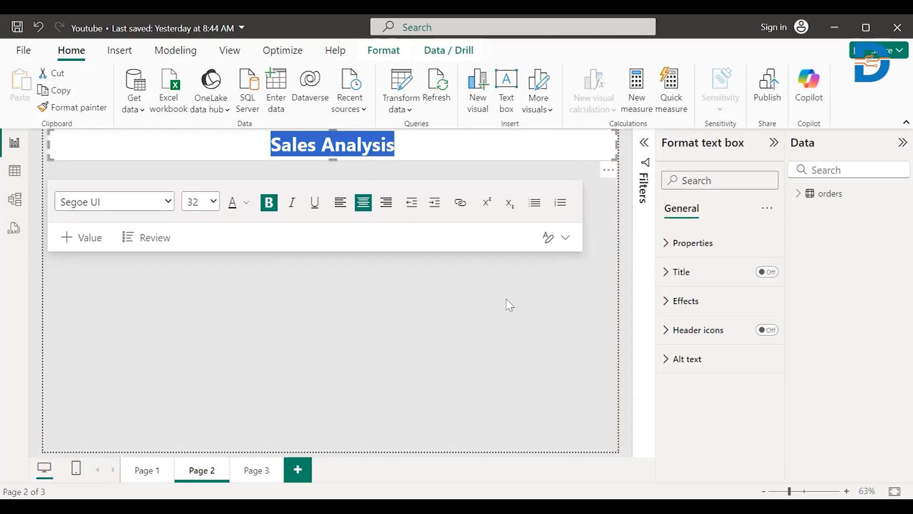
left_click(685, 304)
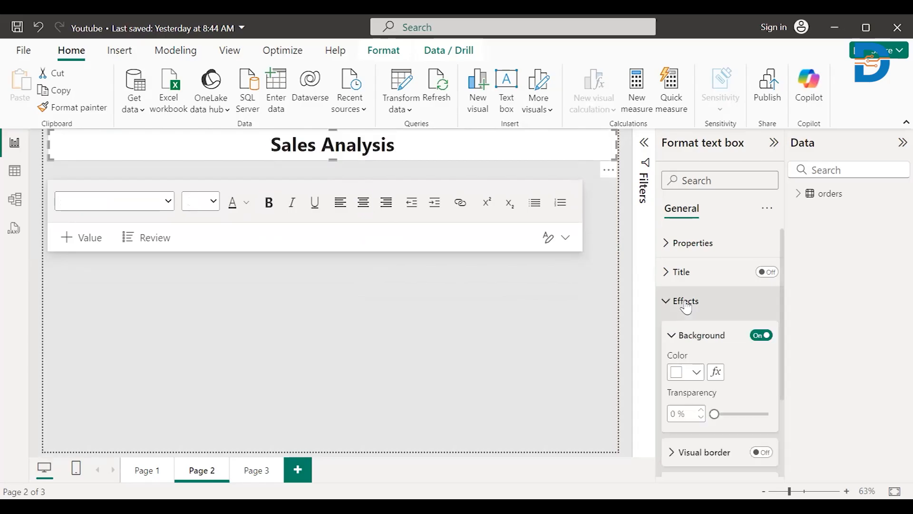
left_click(696, 372)
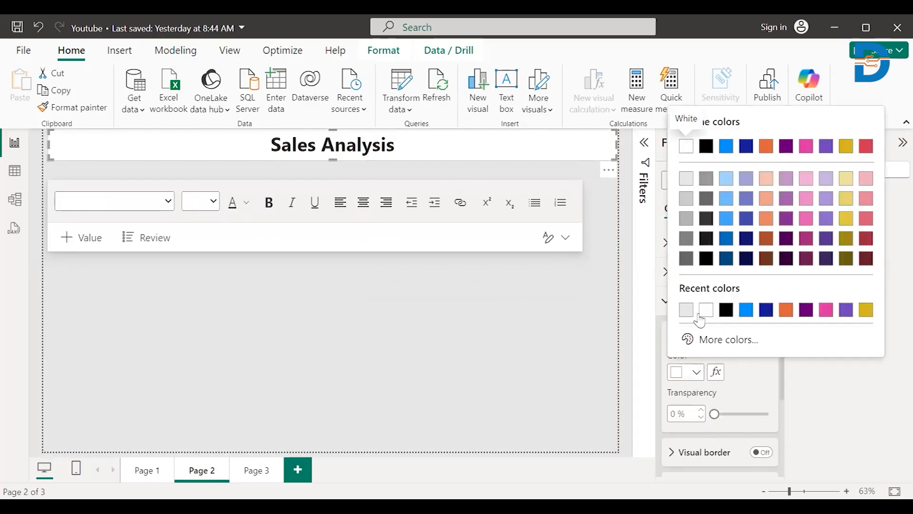
left_click(764, 183)
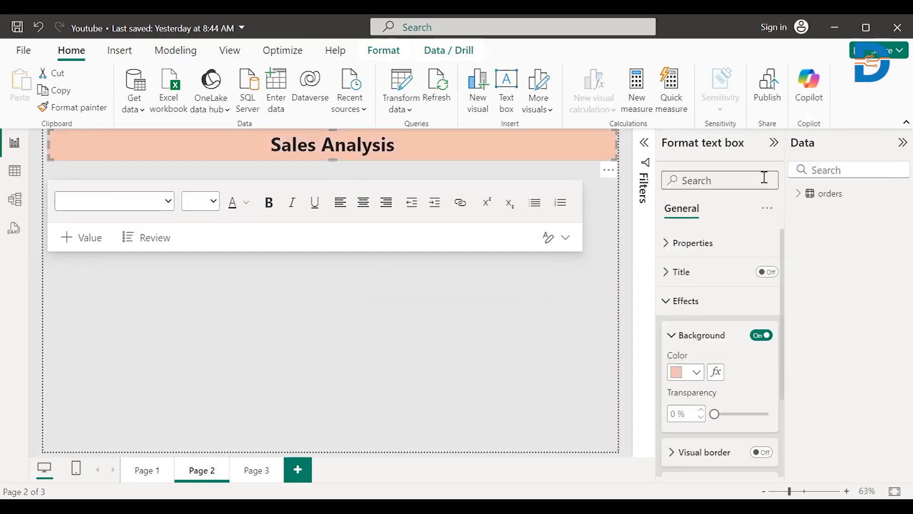
left_click(444, 357)
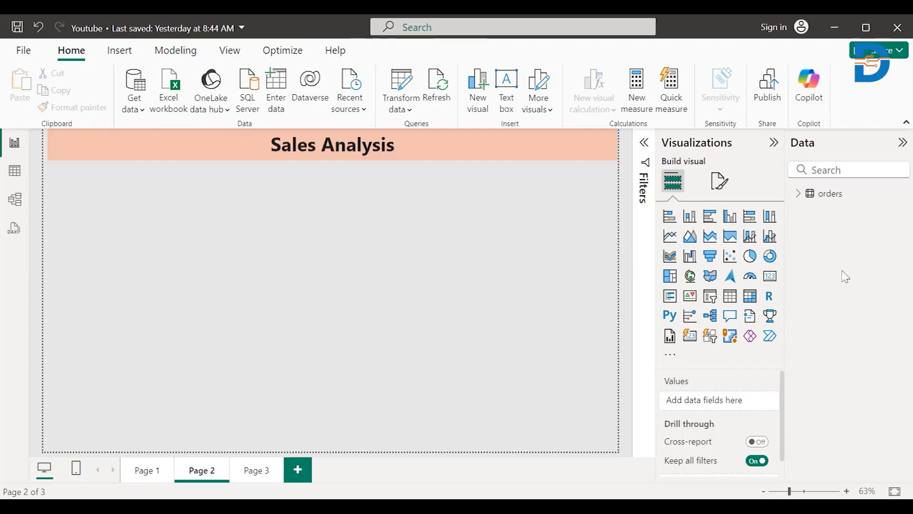
- Add a card visual, shrink it to a small tile and place it directly below the title banner at the page's left edge
left_click(773, 277)
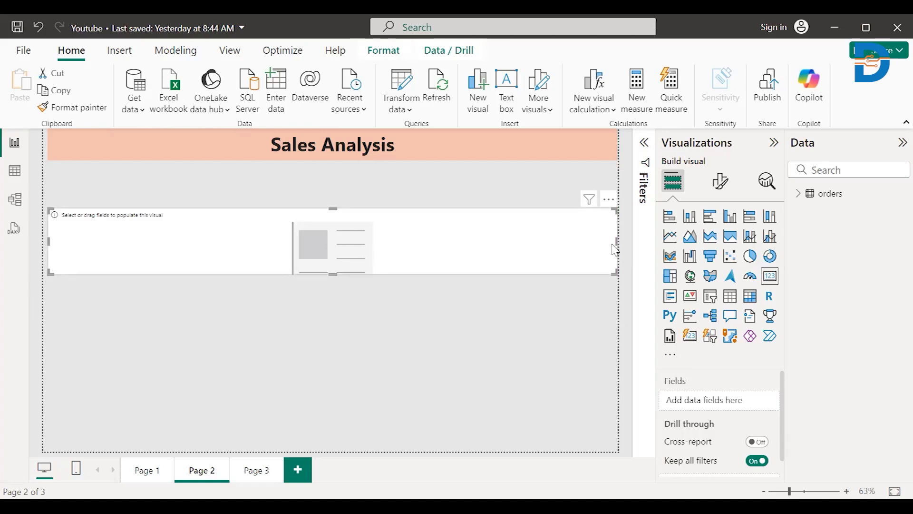
left_click_drag(614, 243, 145, 240)
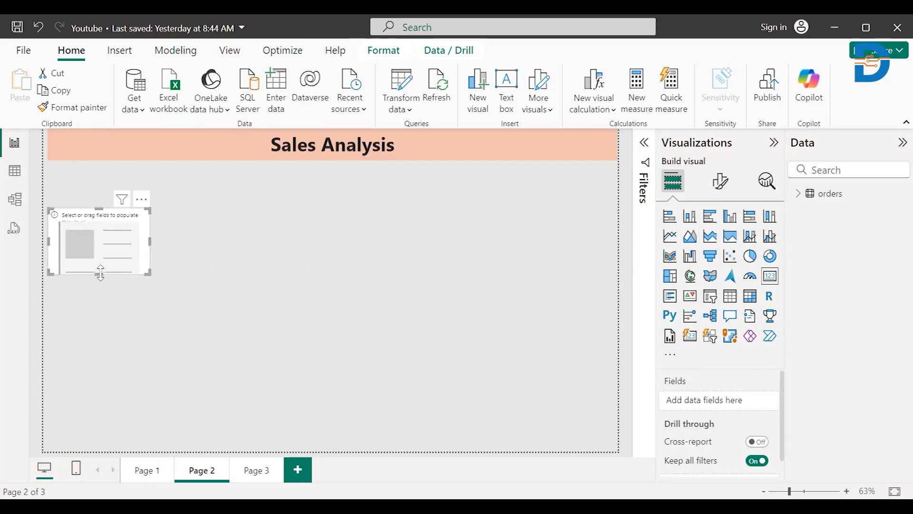
left_click_drag(101, 272, 101, 259)
left_click_drag(101, 227, 100, 185)
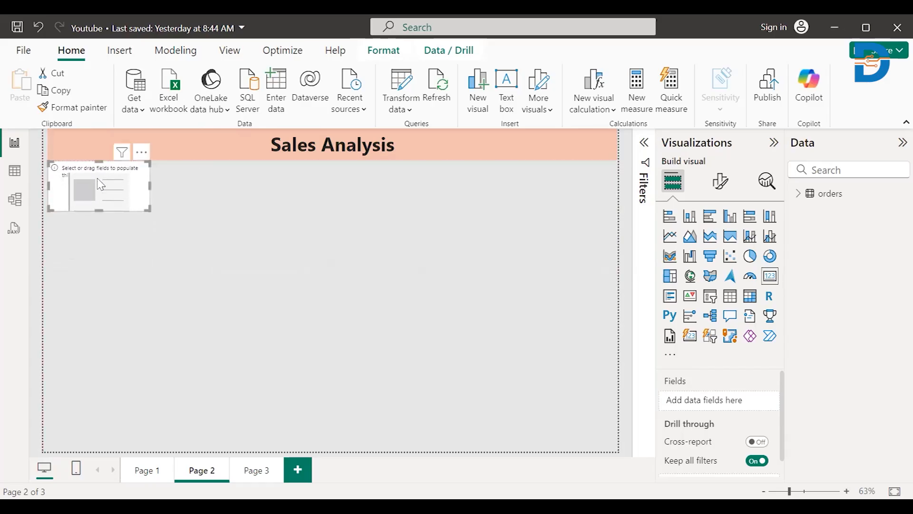
left_click(158, 191)
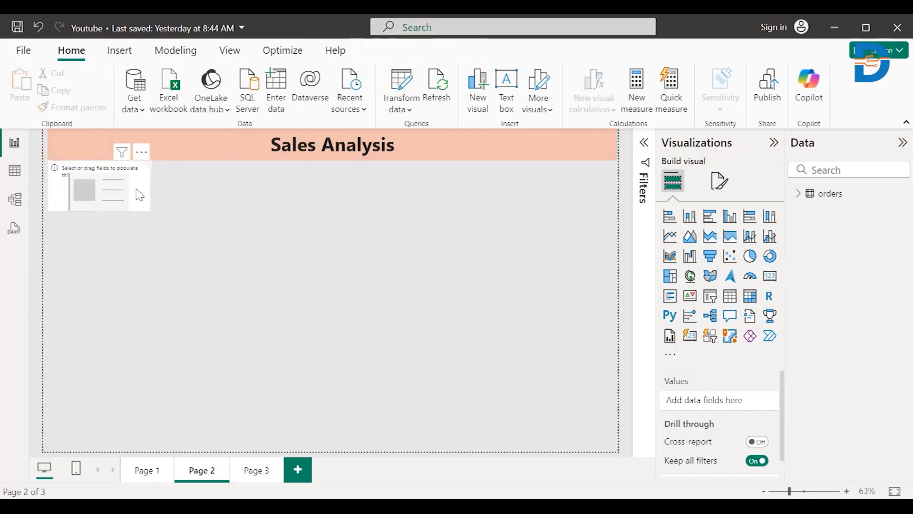
left_click(152, 195)
left_click_drag(150, 187, 160, 188)
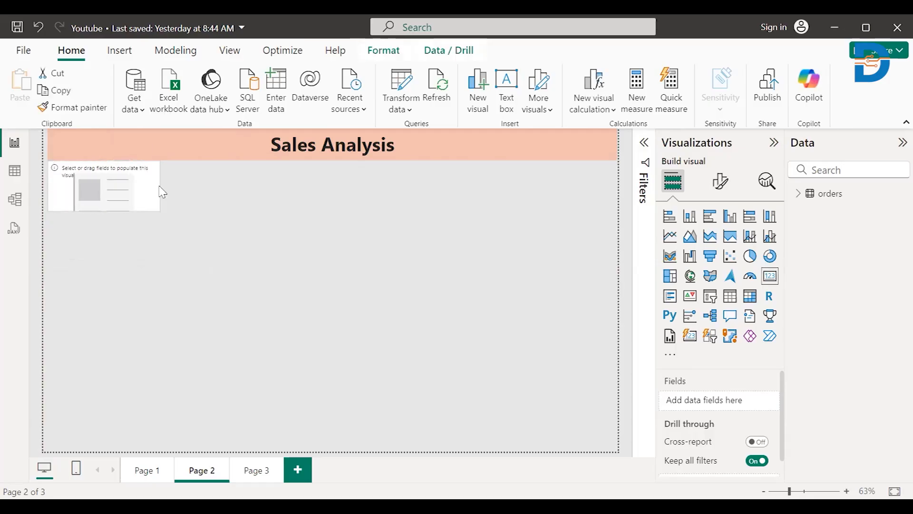
left_click_drag(104, 210, 103, 221)
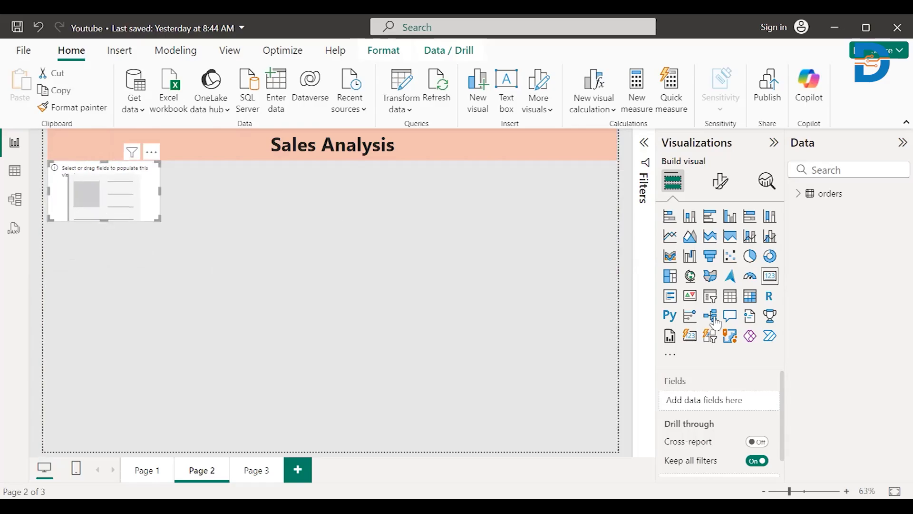
- Add the profit field from the orders table to the empty card
left_click(798, 193)
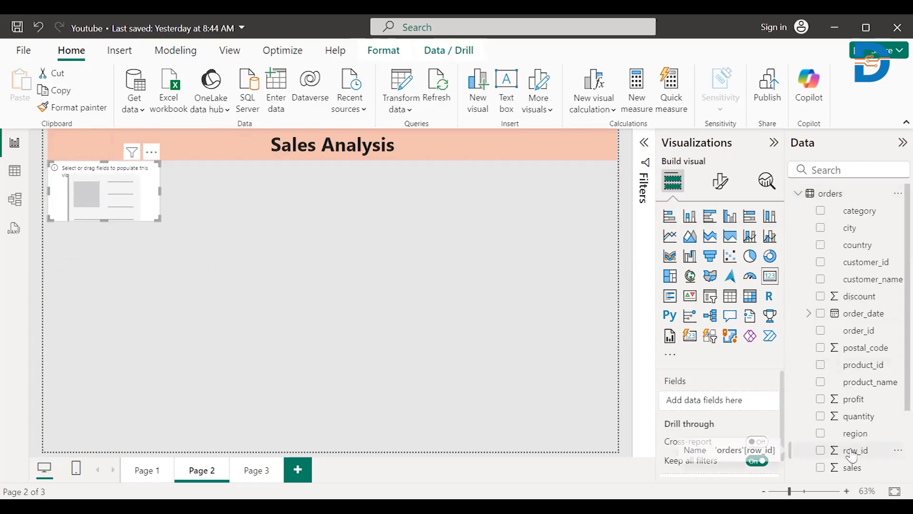
scroll(892, 416, "down", 1)
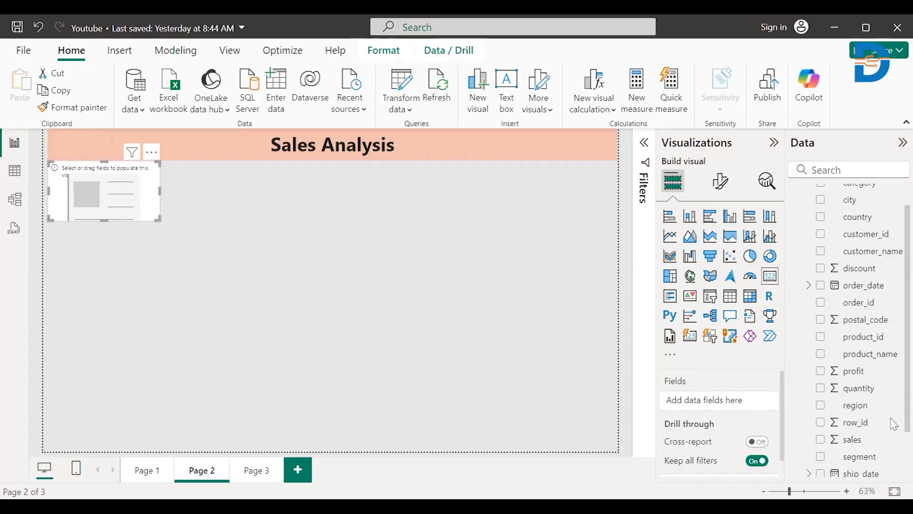
left_click_drag(845, 372, 102, 201)
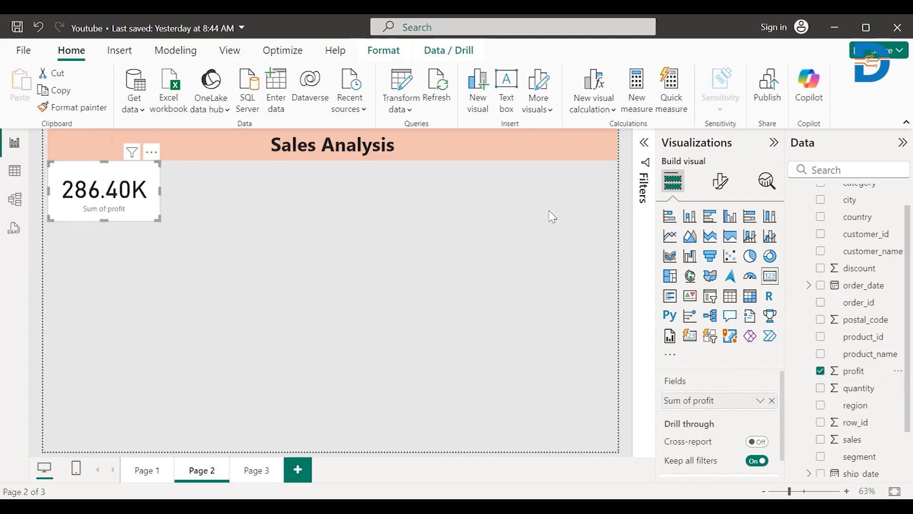
- Turn off the profit card's category label and give the card the title "Total Profit"
left_click(720, 189)
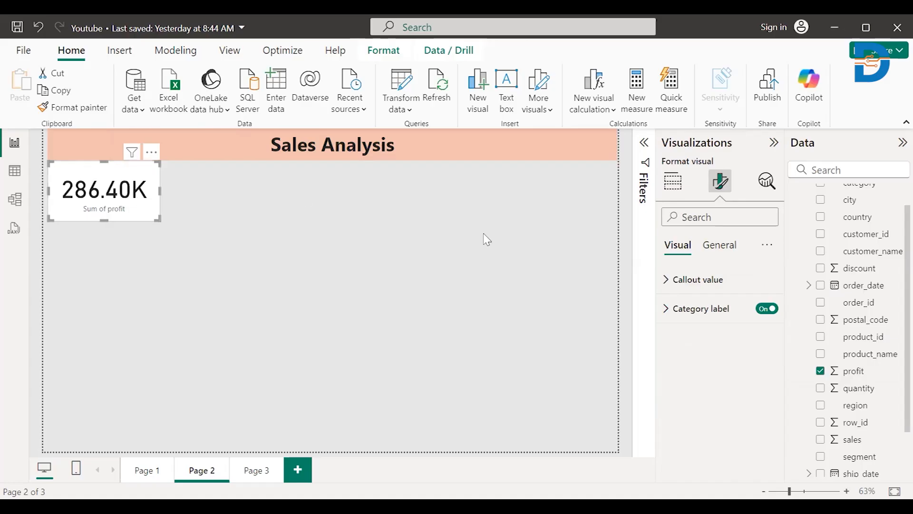
left_click(771, 312)
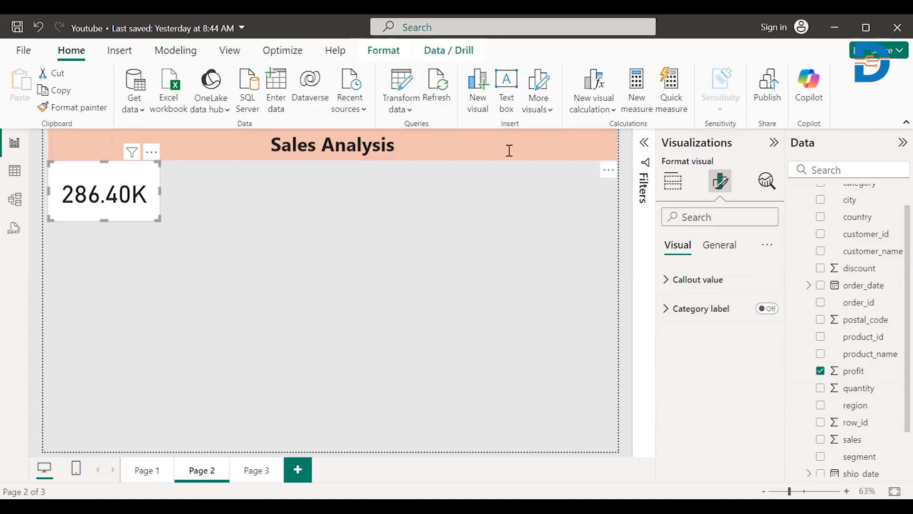
left_click(719, 246)
left_click(762, 309)
left_click(729, 312)
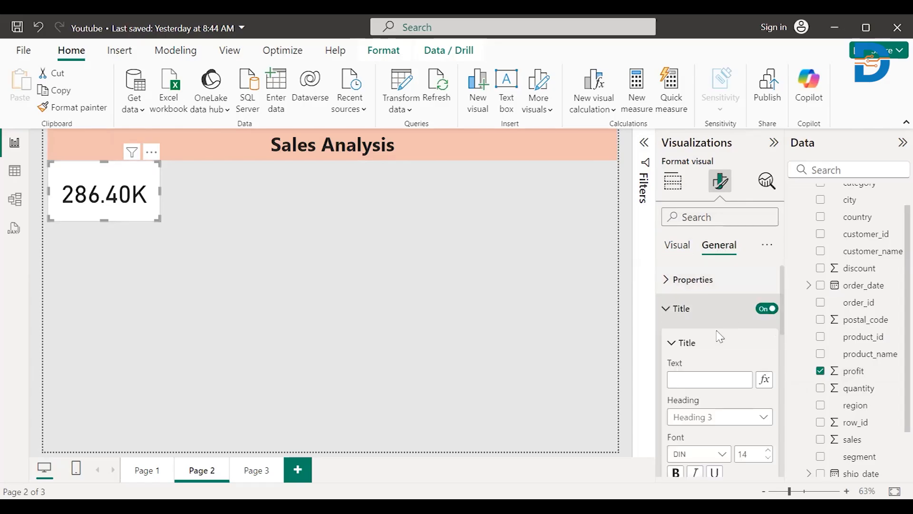
left_click(694, 384)
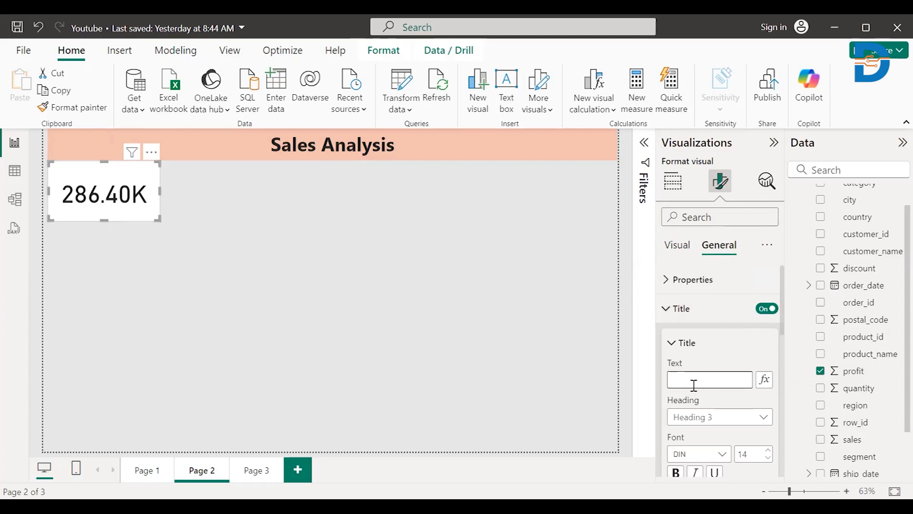
type("Total Profit")
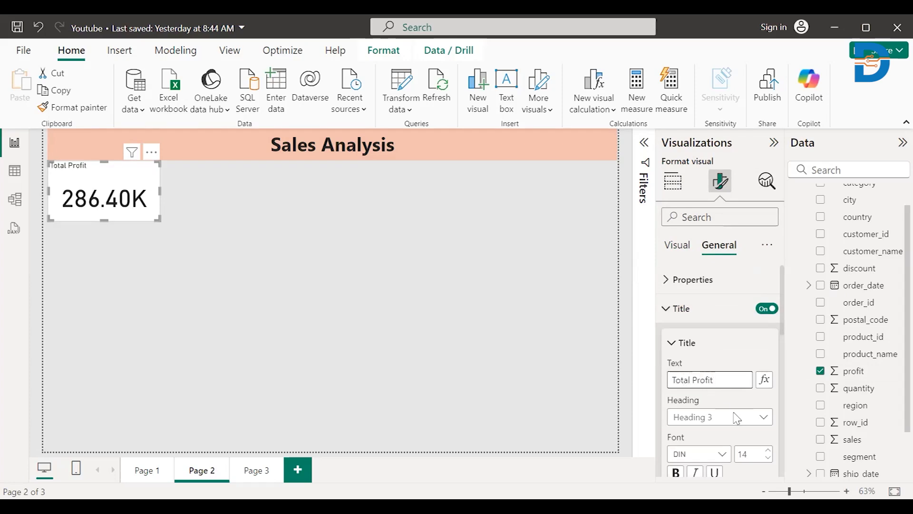
- Format the Total Profit card's title as size 16, bold and centered, with a light blue background
scroll(763, 427, "down", 1)
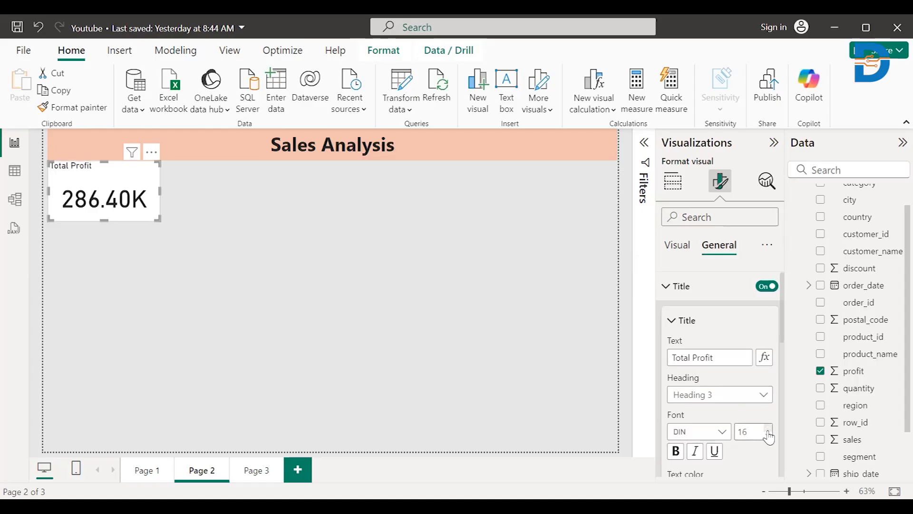
left_click(676, 456)
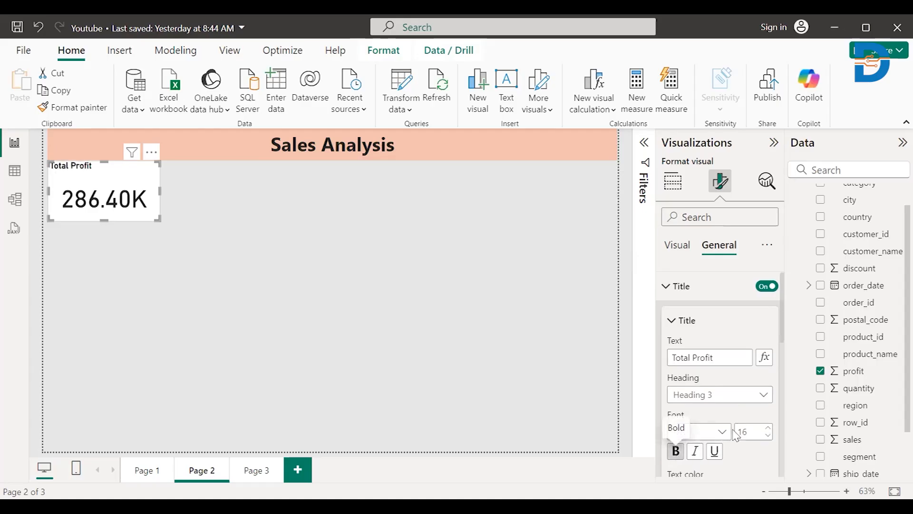
scroll(723, 423, "down", 3)
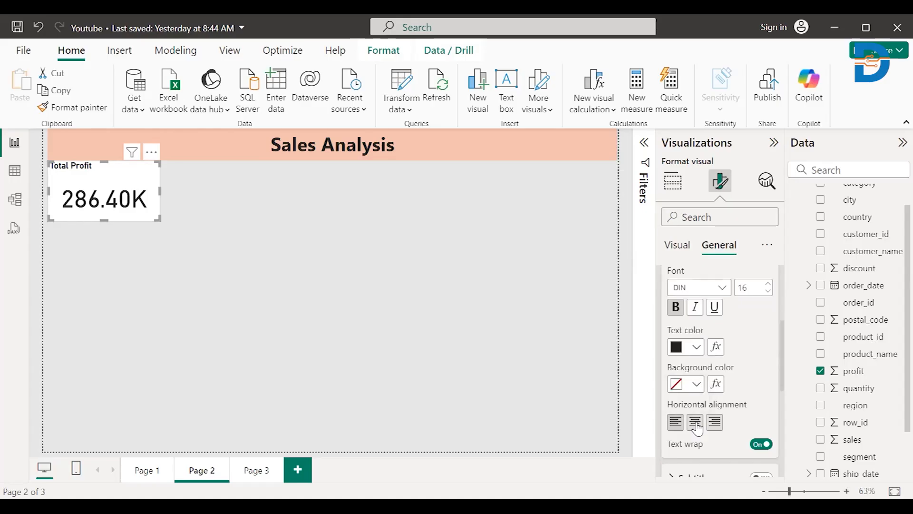
left_click(698, 423)
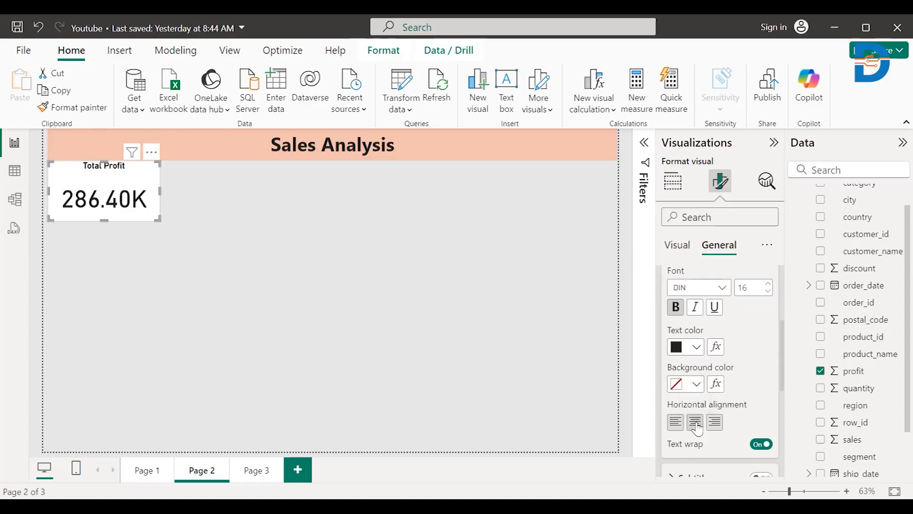
left_click(697, 384)
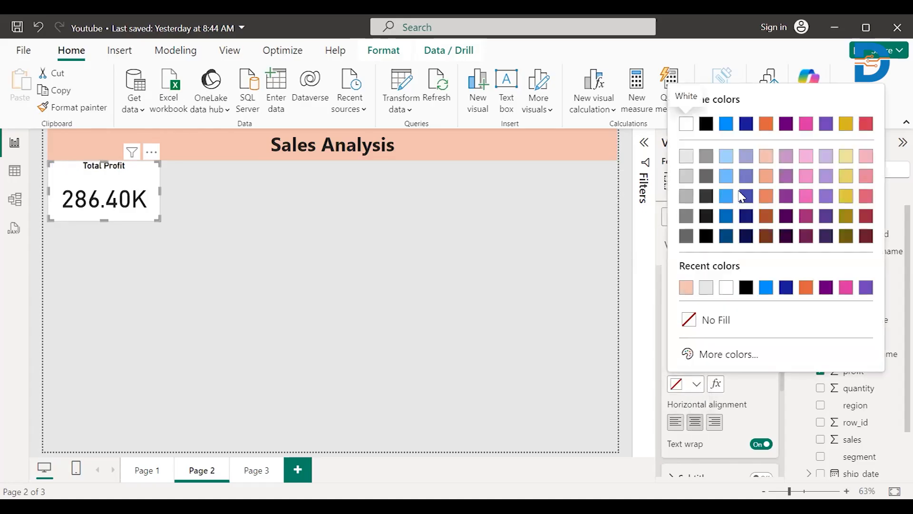
left_click(726, 156)
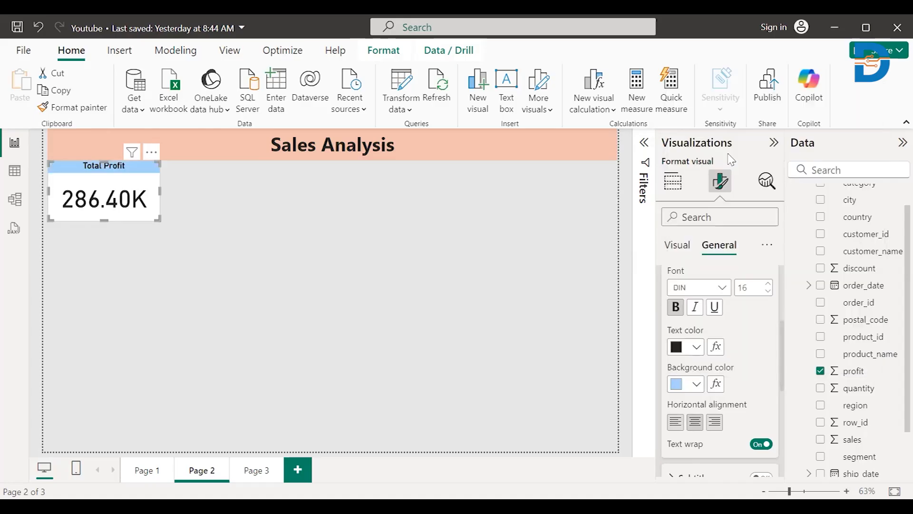
left_click(257, 311)
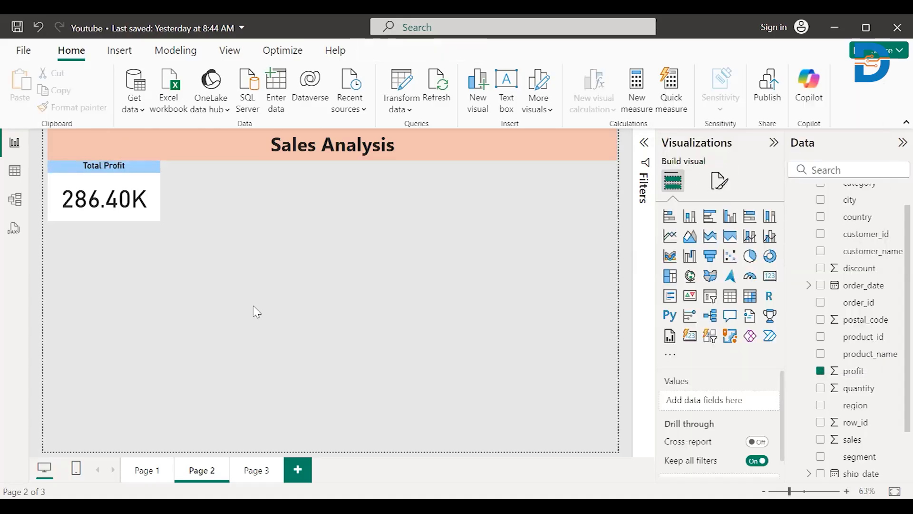
- Duplicate the Total Profit card and place the copy directly beside the original, below the title banner
left_click(126, 214)
key("ctrl+c")
left_click(196, 255)
key("ctrl+v")
left_click_drag(119, 202, 228, 199)
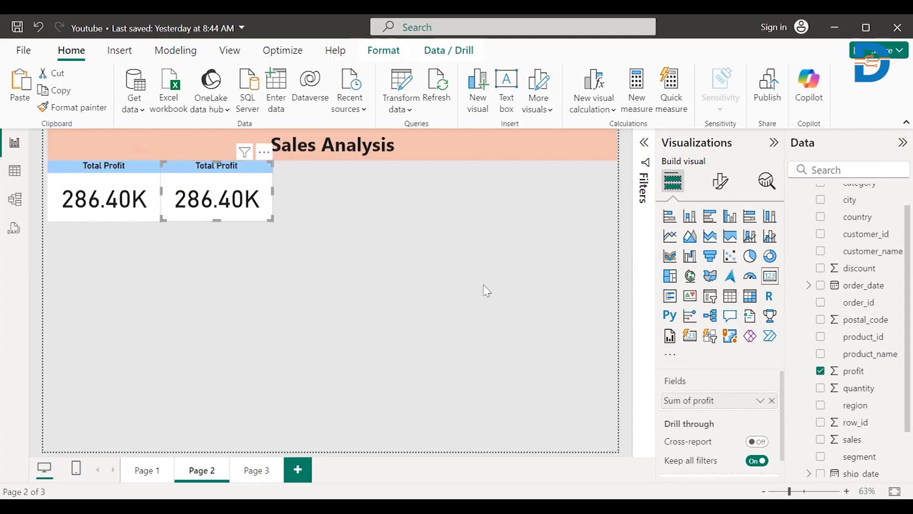
- Replace the profit field in the copied card with sales and change its title to "Total Sales"
left_click(820, 372)
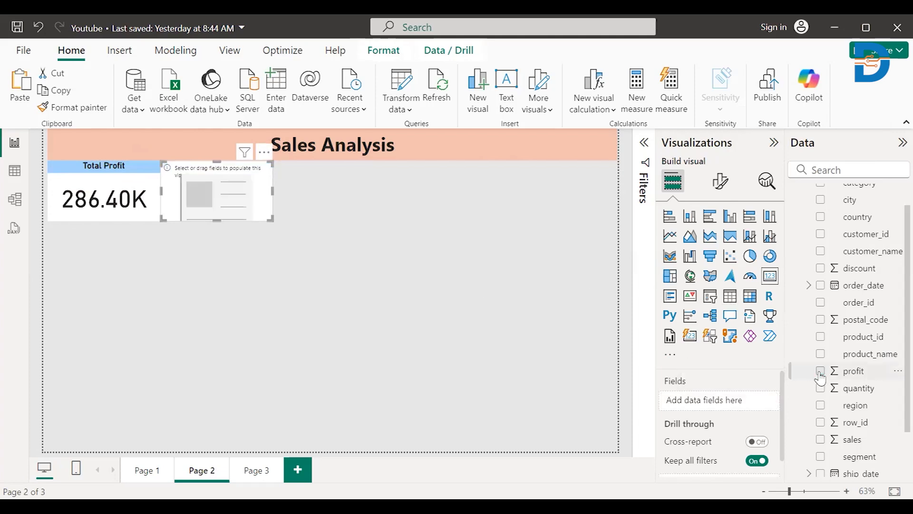
left_click(820, 440)
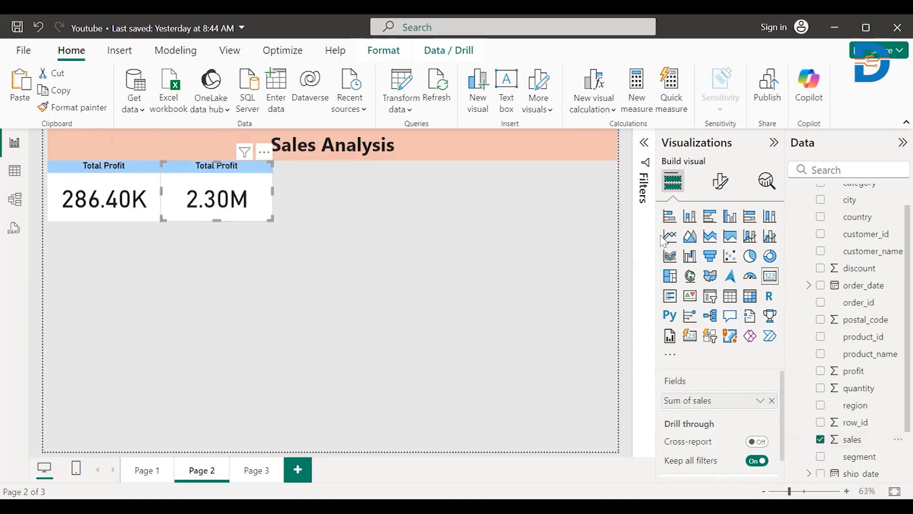
left_click(720, 182)
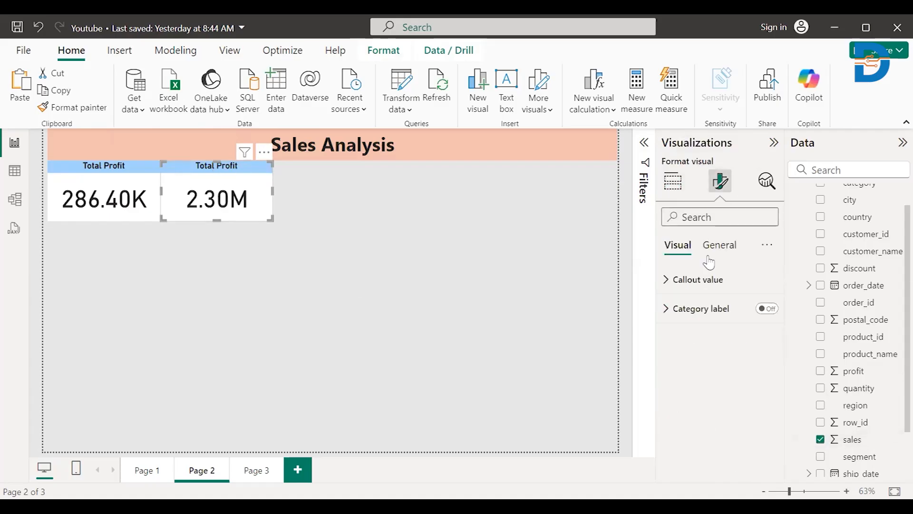
left_click(717, 250)
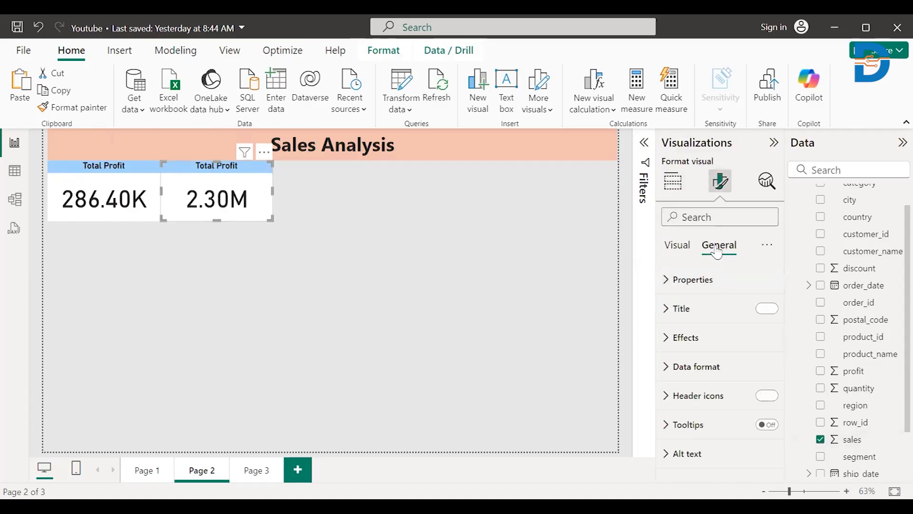
left_click(695, 313)
left_click(717, 381)
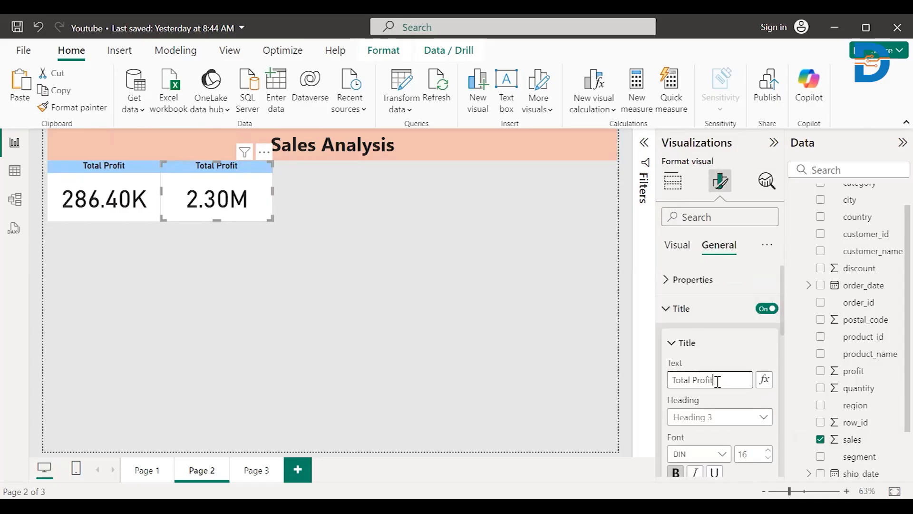
key("BackSpace")
key("BackSpace")
type("Sales")
left_click(399, 307)
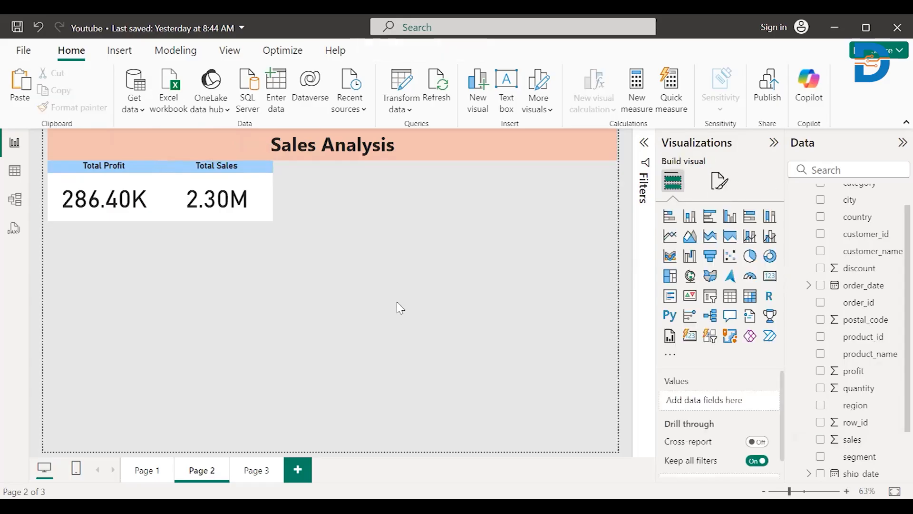
- Paste another Total Profit card beside the Total Sales card and replace its profit field with the count of order_id
key("ctrl+v")
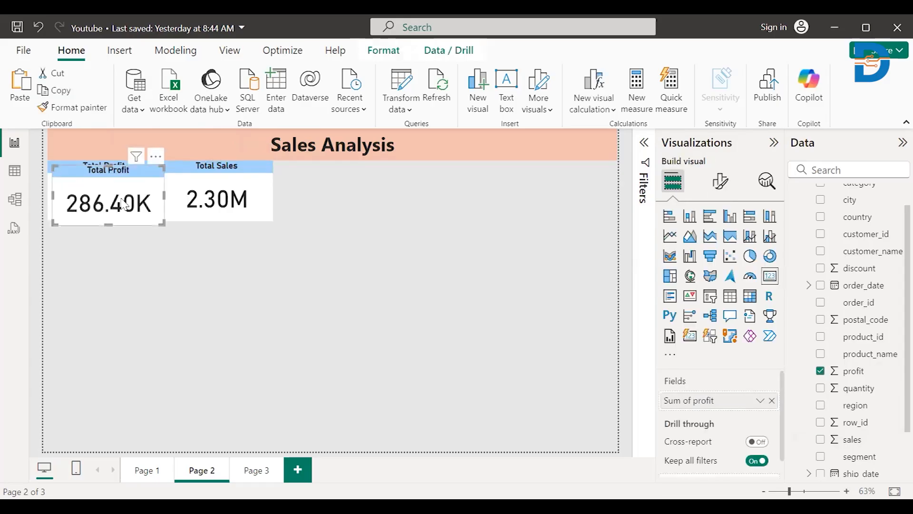
left_click_drag(158, 202, 339, 196)
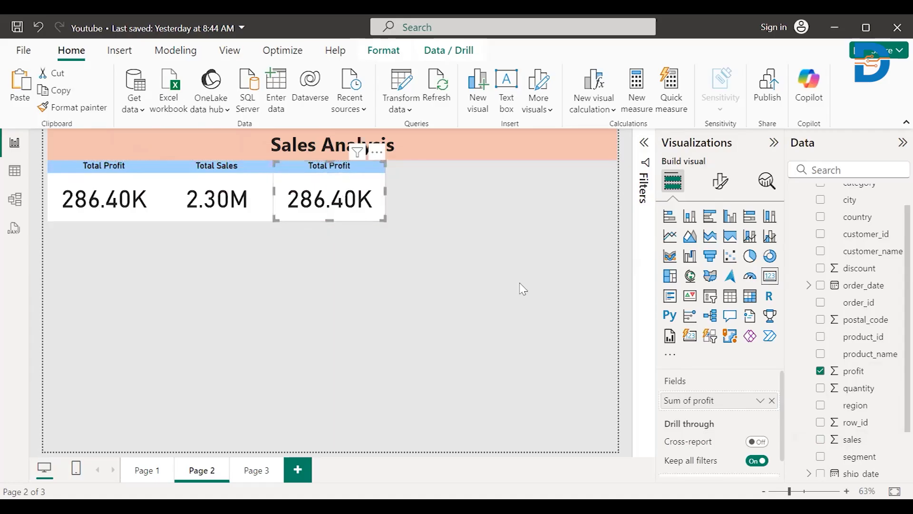
left_click(820, 372)
scroll(828, 361, "up", 1)
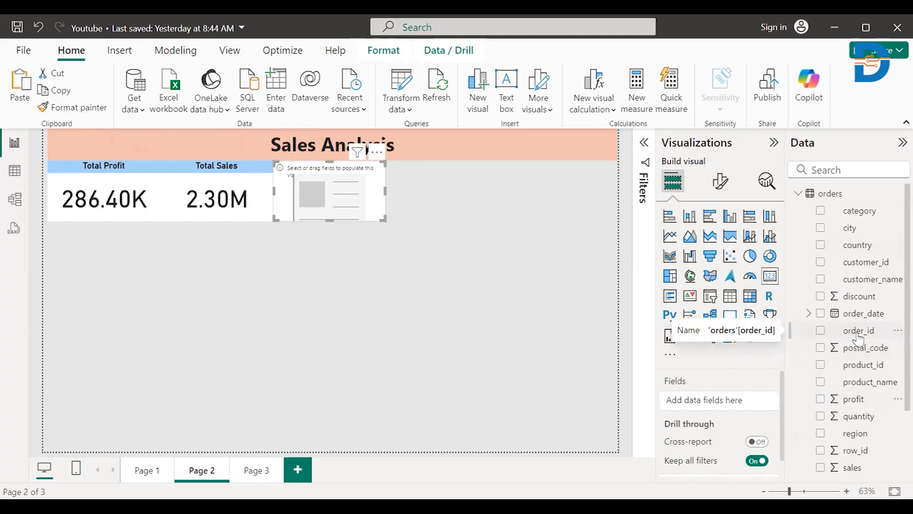
left_click_drag(730, 305, 346, 203)
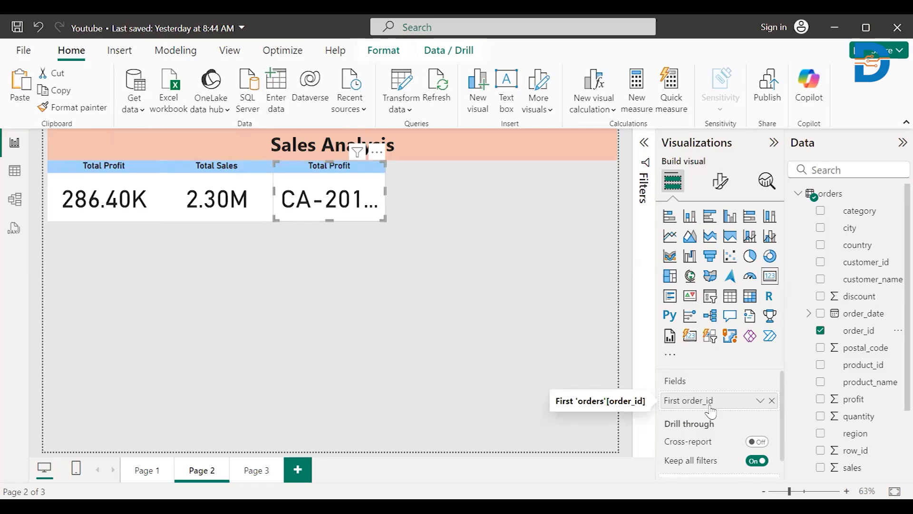
left_click(760, 401)
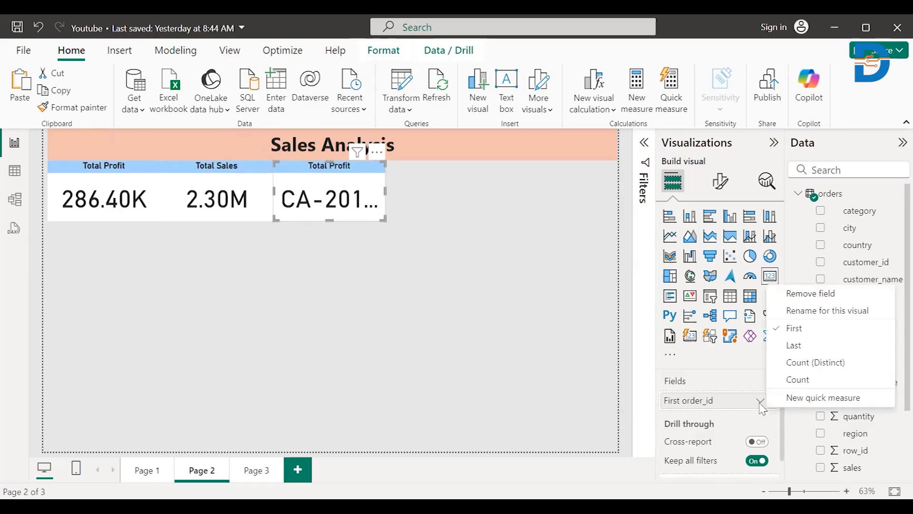
left_click(783, 380)
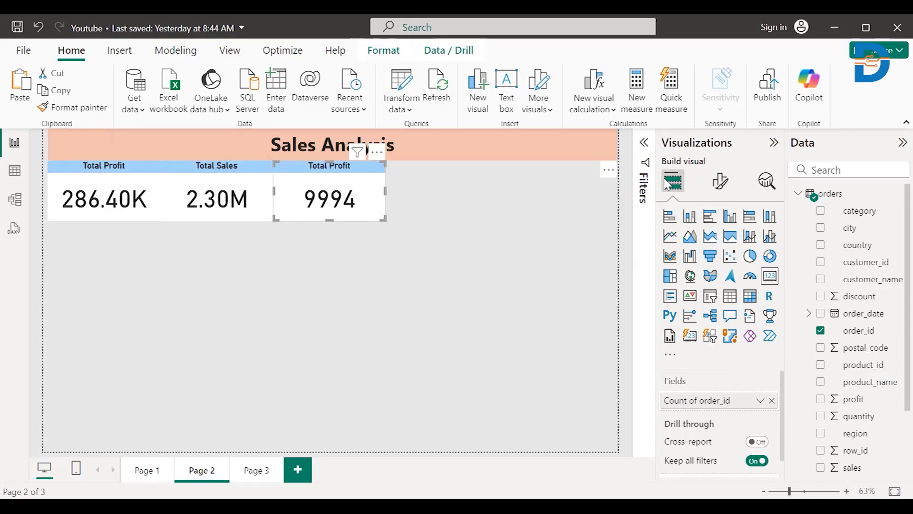
- Change the order count card's title to "Total orders"
left_click(721, 190)
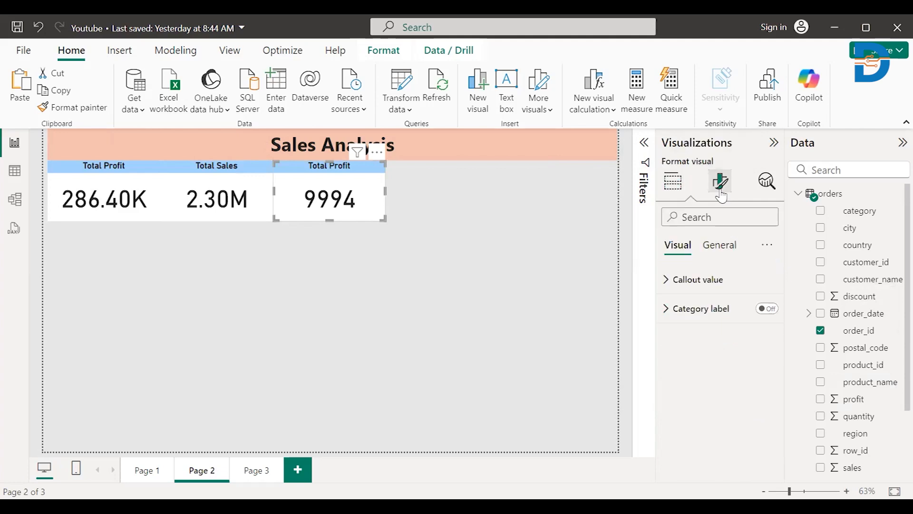
left_click(716, 248)
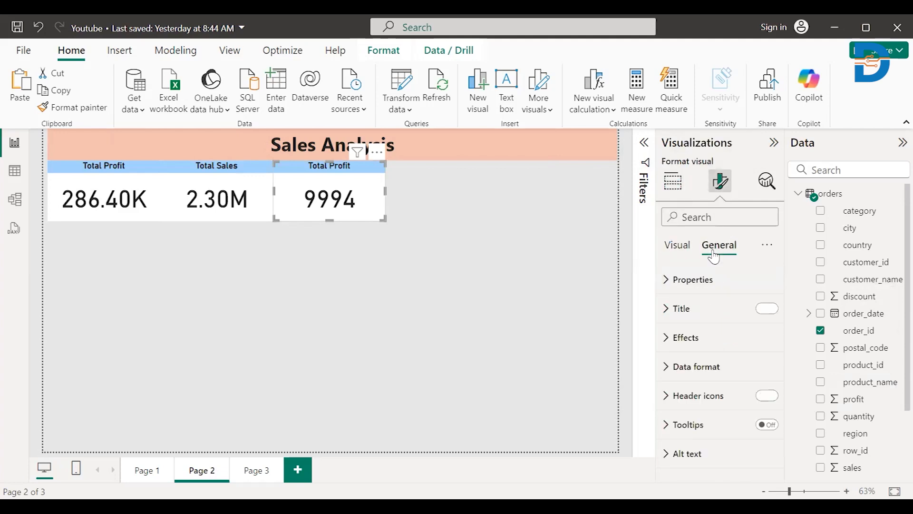
left_click(698, 325)
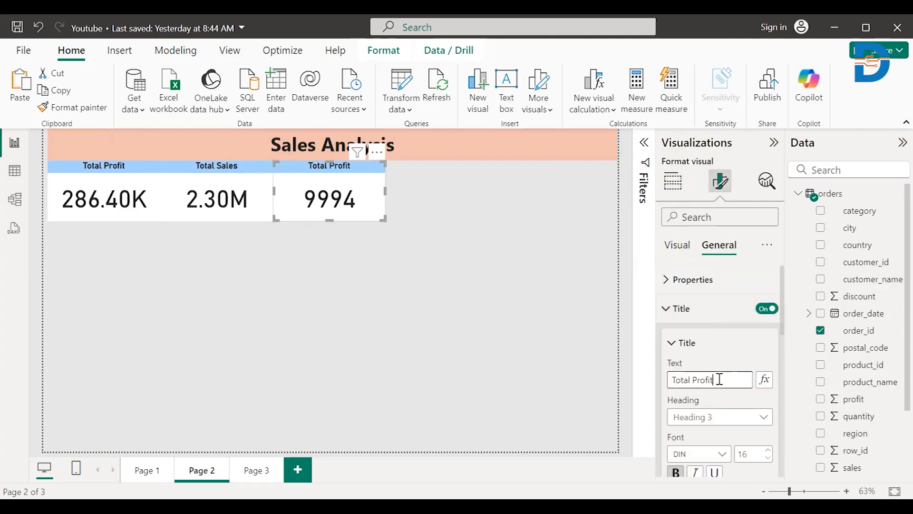
type("orders")
left_click(384, 332)
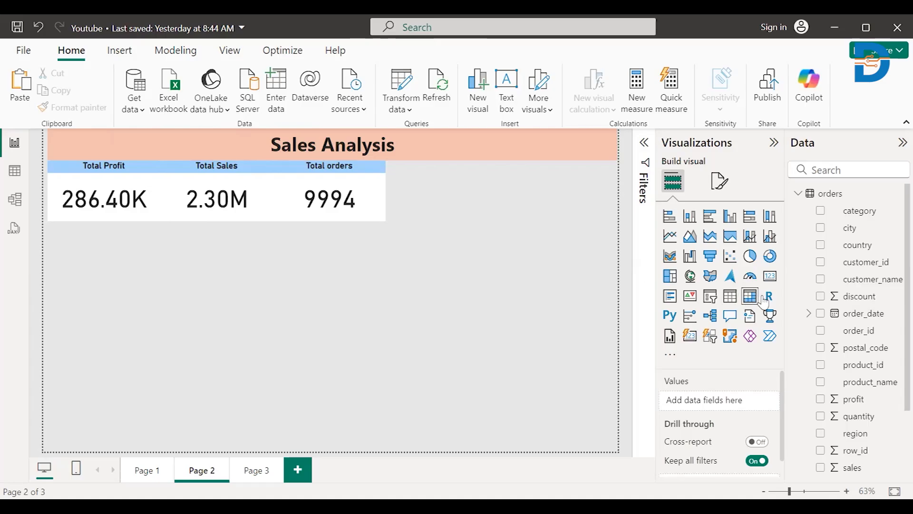
- Add a slicer, place it directly beside the Total orders card and fill it with the order_date field
left_click(710, 298)
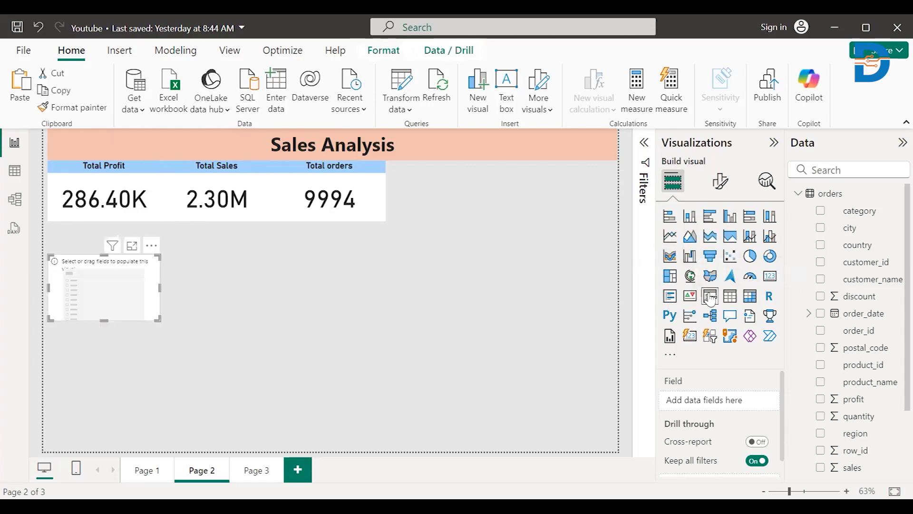
left_click_drag(97, 290, 440, 218)
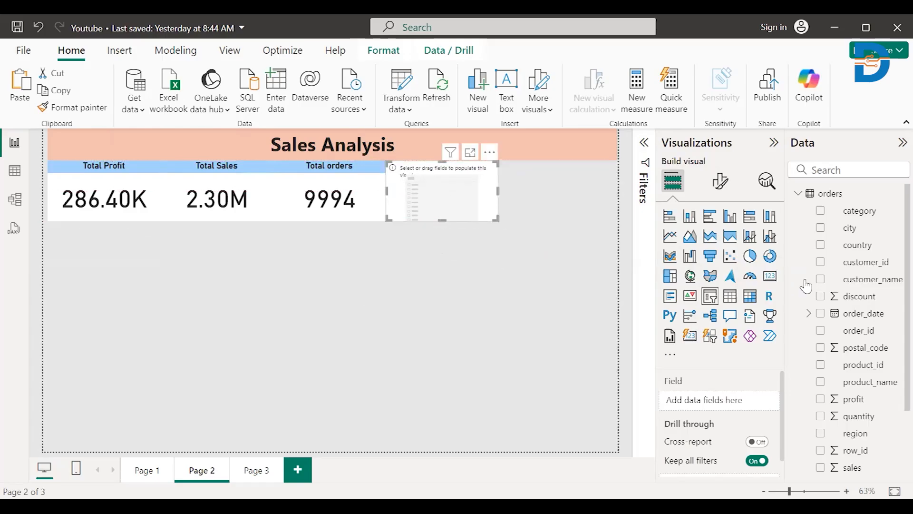
left_click_drag(856, 314, 456, 193)
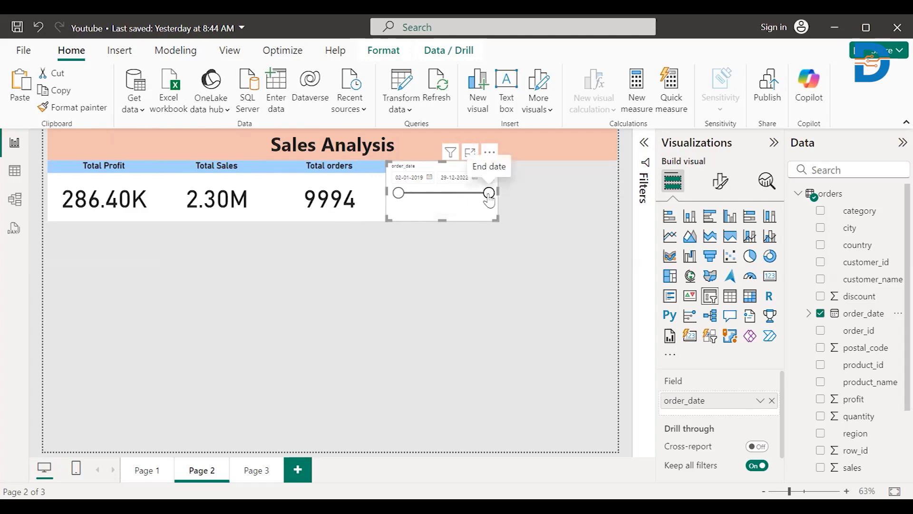
- Test the order_date slicer by moving its end date earlier and returning it to 29-12-2022
left_click_drag(488, 195, 464, 195)
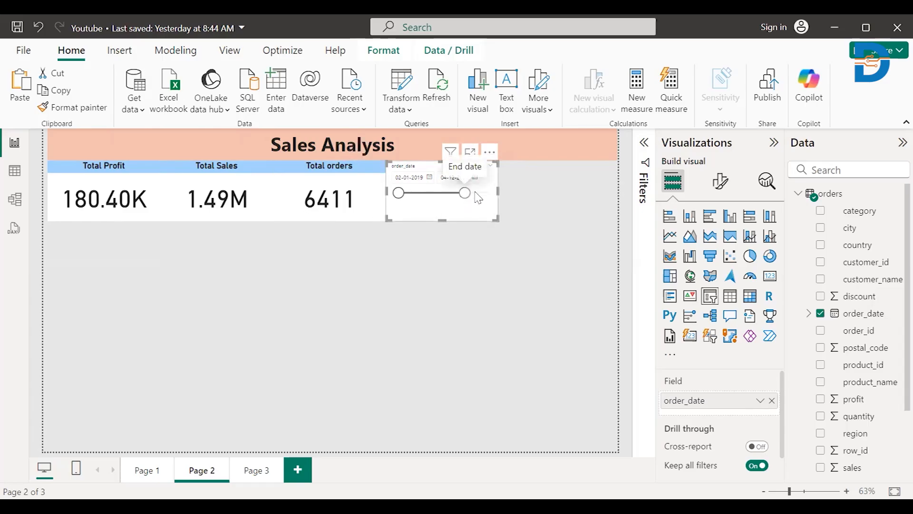
left_click_drag(465, 193, 490, 193)
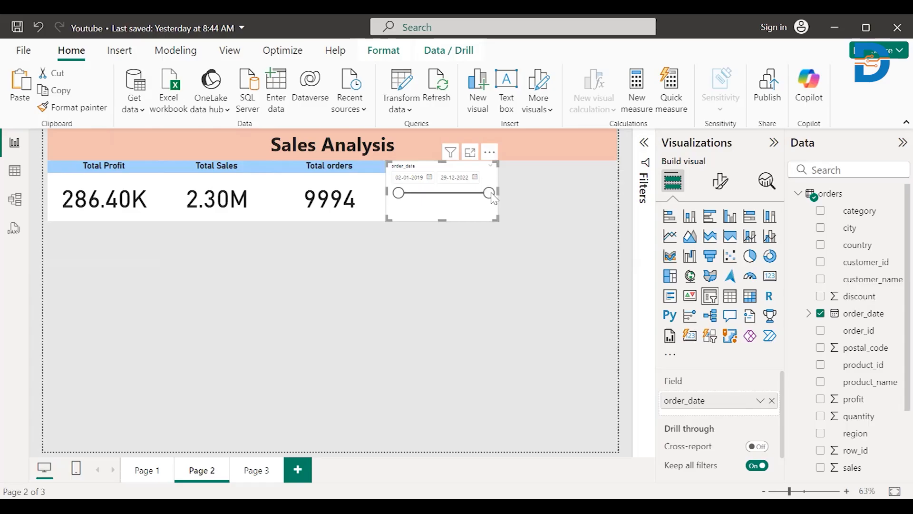
- Turn off the order_date slicer's header and give the slicer the title "Order Date"
left_click(720, 183)
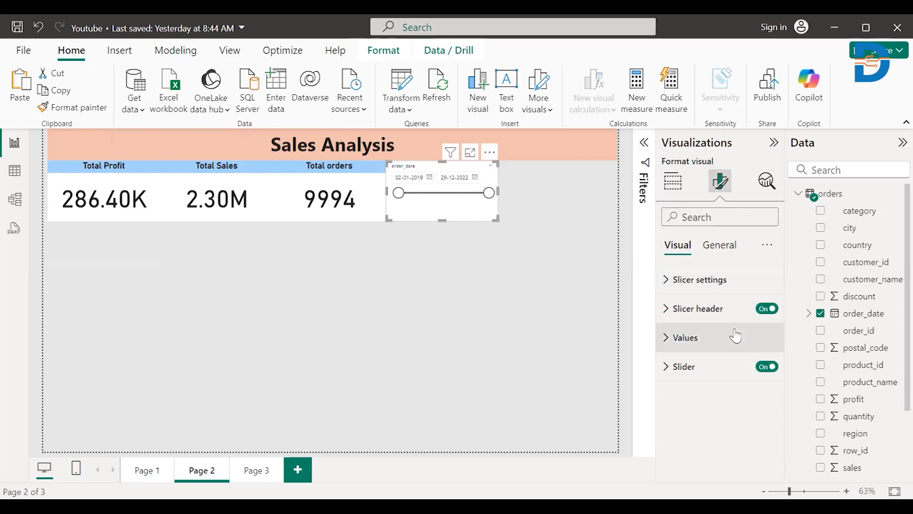
left_click(772, 310)
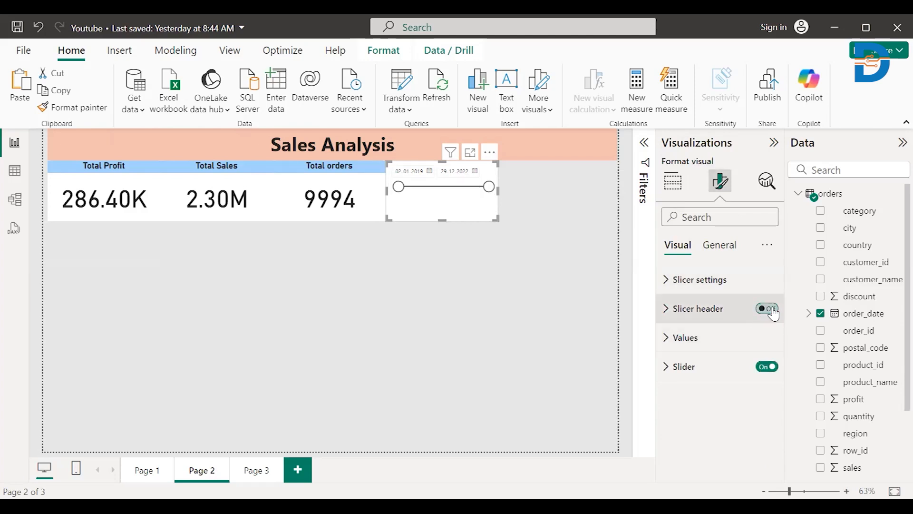
left_click(720, 246)
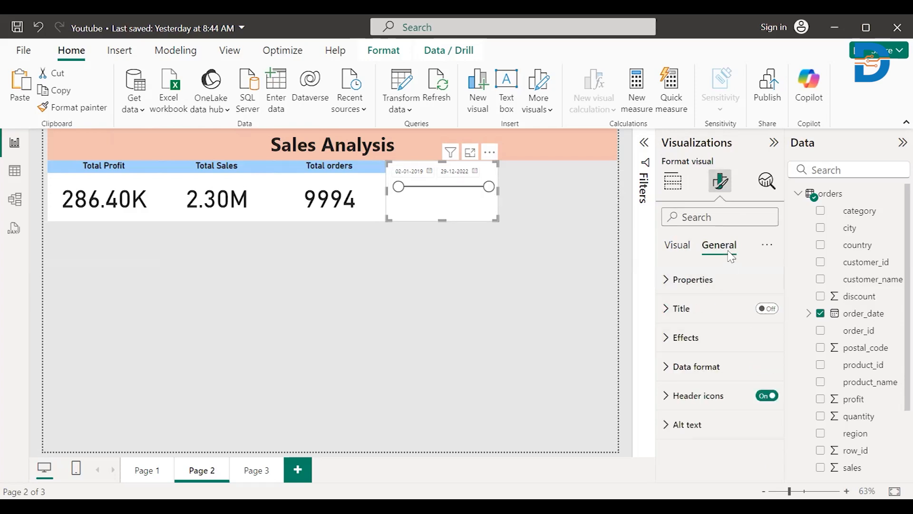
left_click(764, 309)
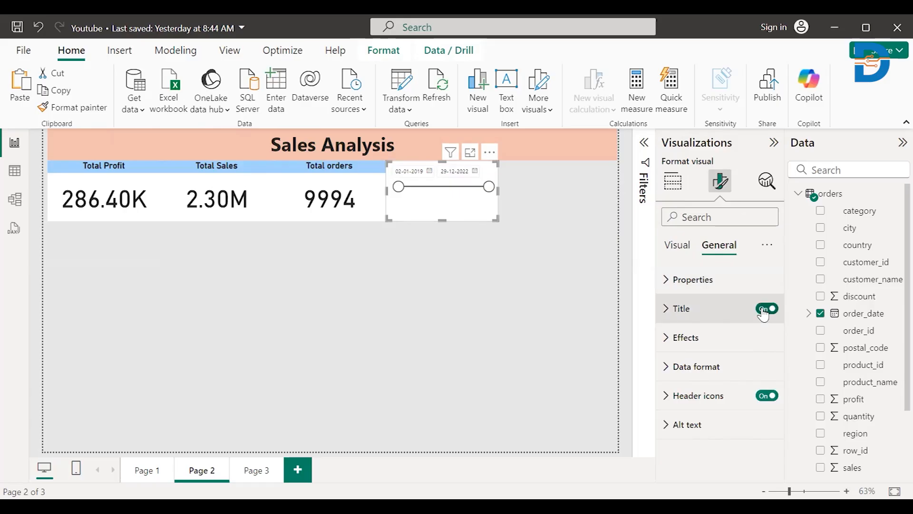
left_click(715, 314)
left_click(680, 381)
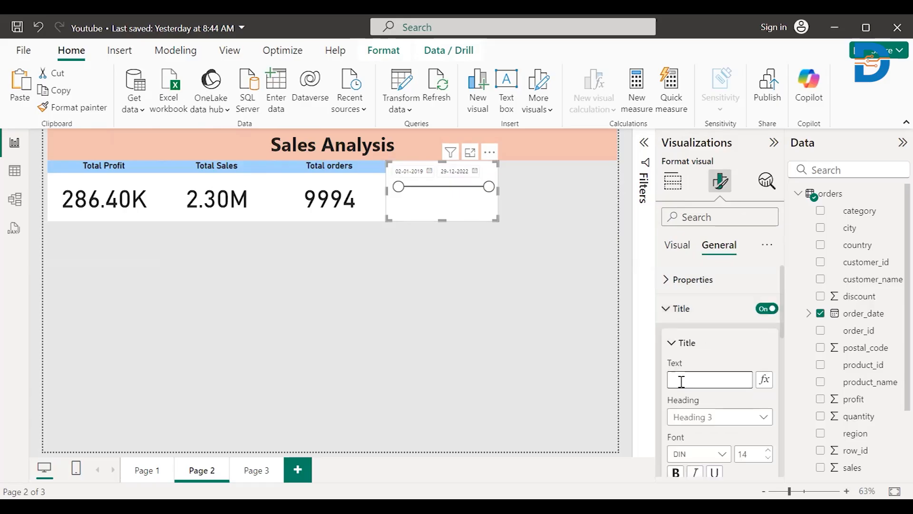
type("Oreder")
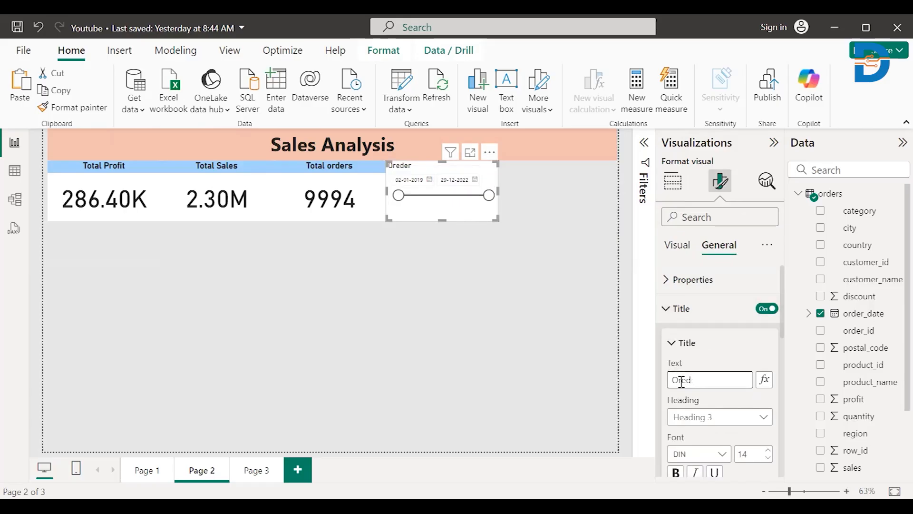
type("er Dtse")
key("BackSpace")
key("BackSpace")
left_click(483, 380)
- Copy the Total orders card's formatting onto the Order Date slicer with Format painter
left_click(372, 216)
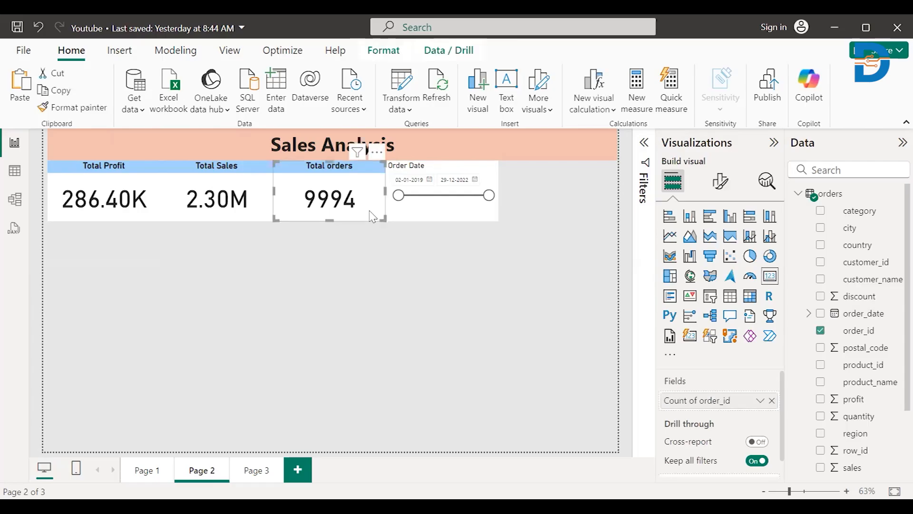
left_click(101, 112)
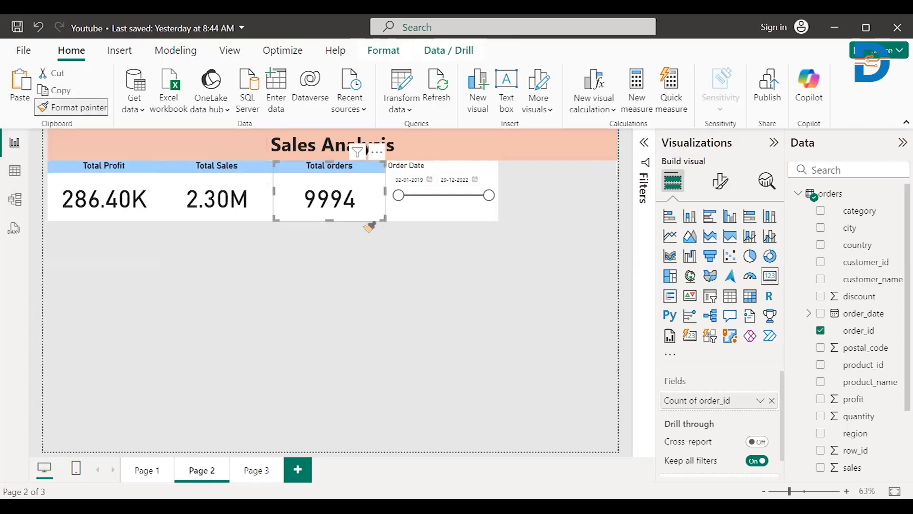
left_click(430, 212)
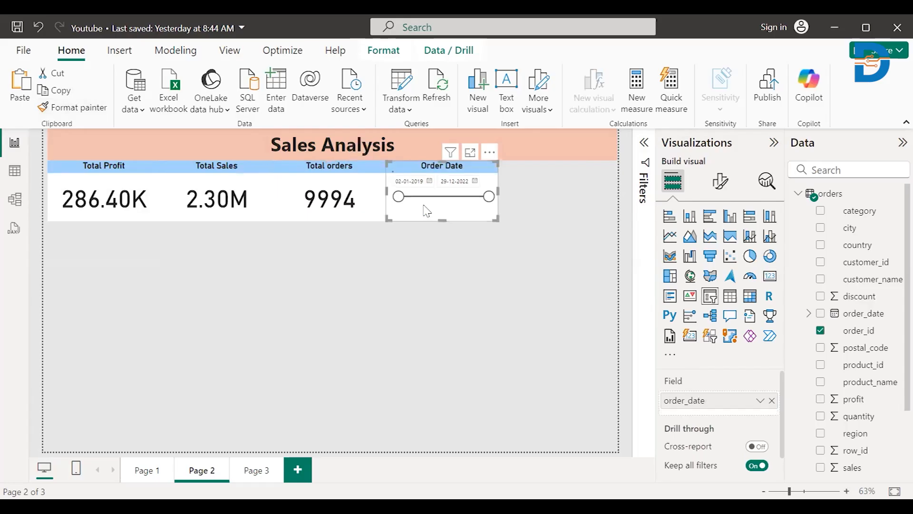
left_click(427, 269)
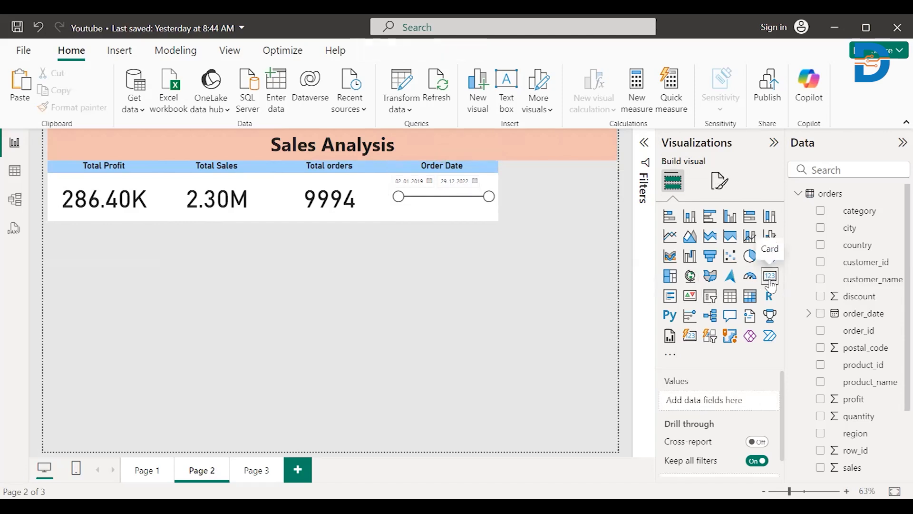
- Add another slicer beside the Order Date slicer, sized to reach the banner's end and match the row's height
left_click(710, 297)
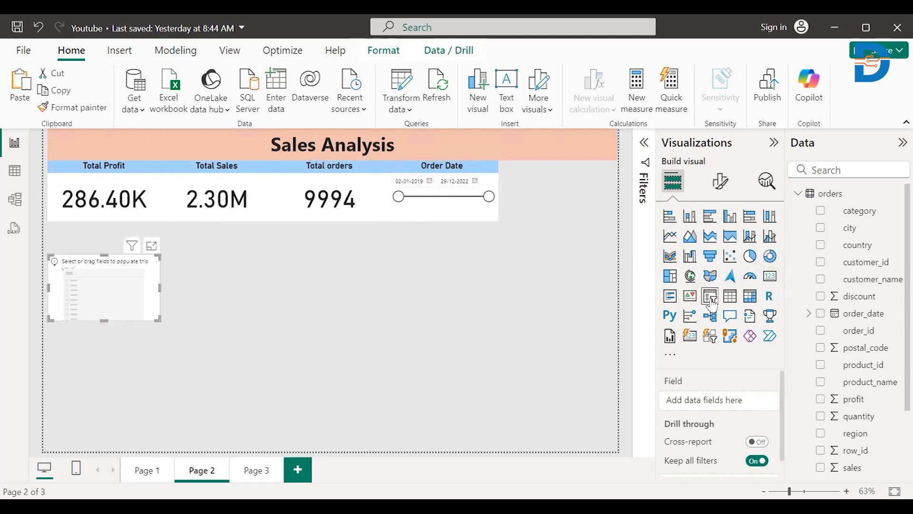
left_click_drag(83, 262, 586, 212)
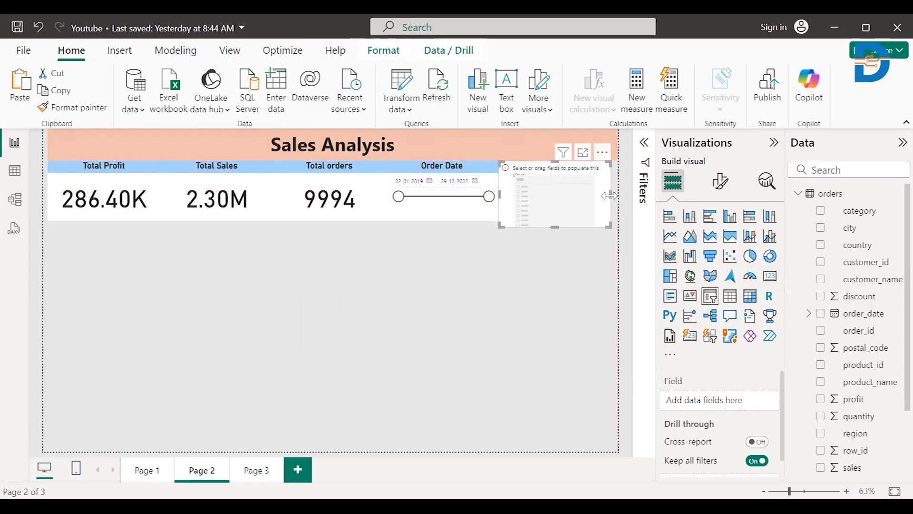
left_click_drag(609, 196, 617, 196)
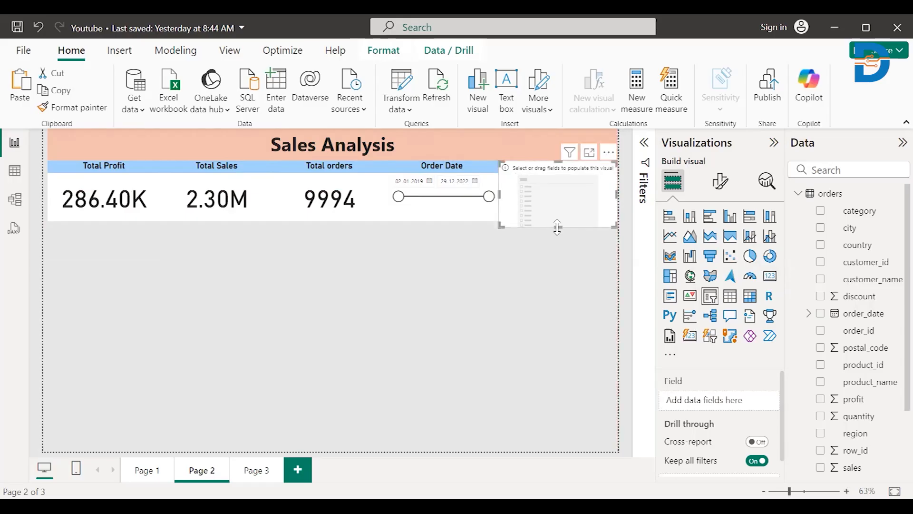
left_click_drag(557, 228, 557, 220)
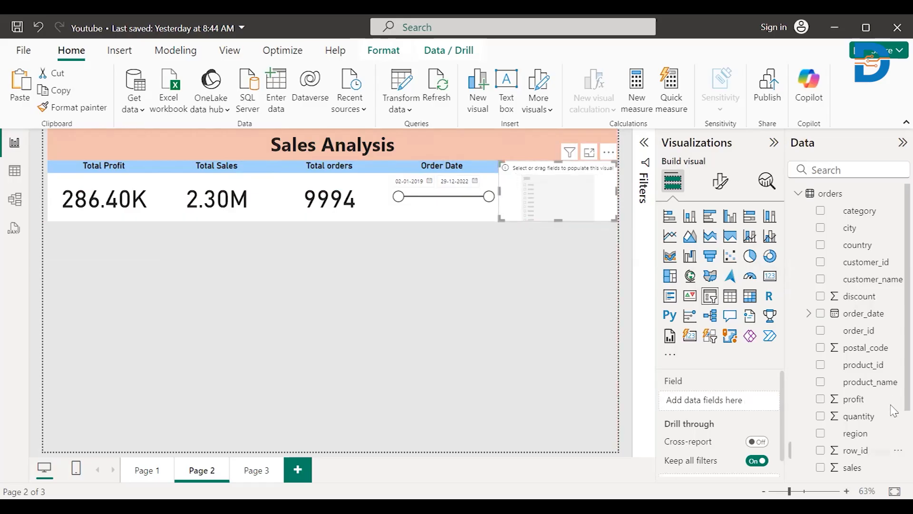
- Fill the new slicer with the state field and test it by selecting and clearing California
scroll(893, 398, "down", 3)
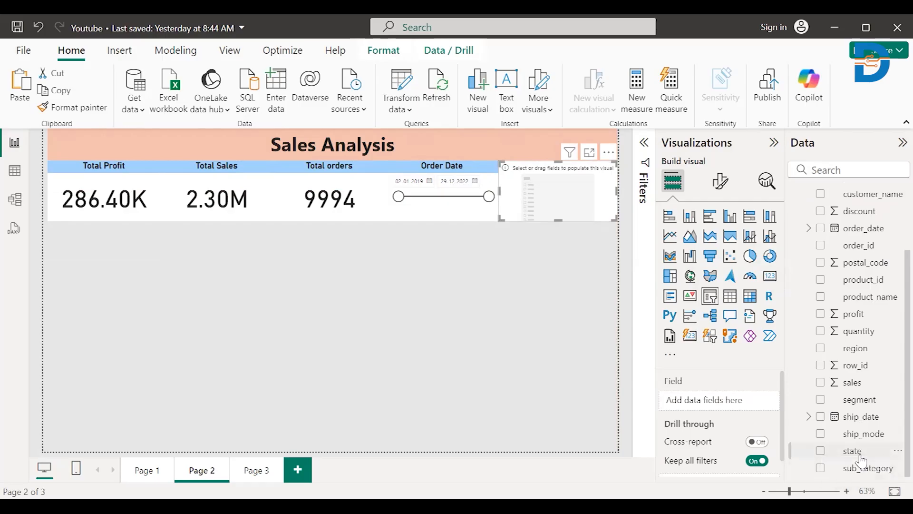
left_click_drag(861, 459, 573, 206)
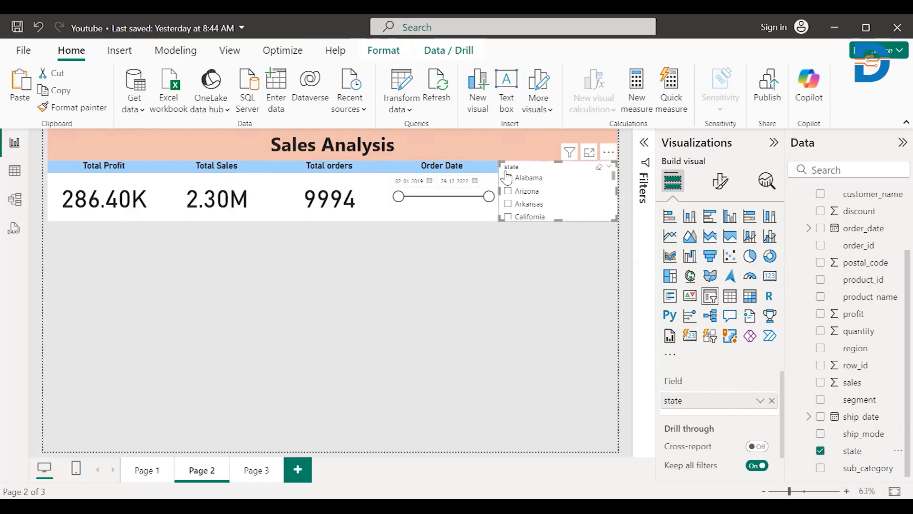
left_click(508, 218)
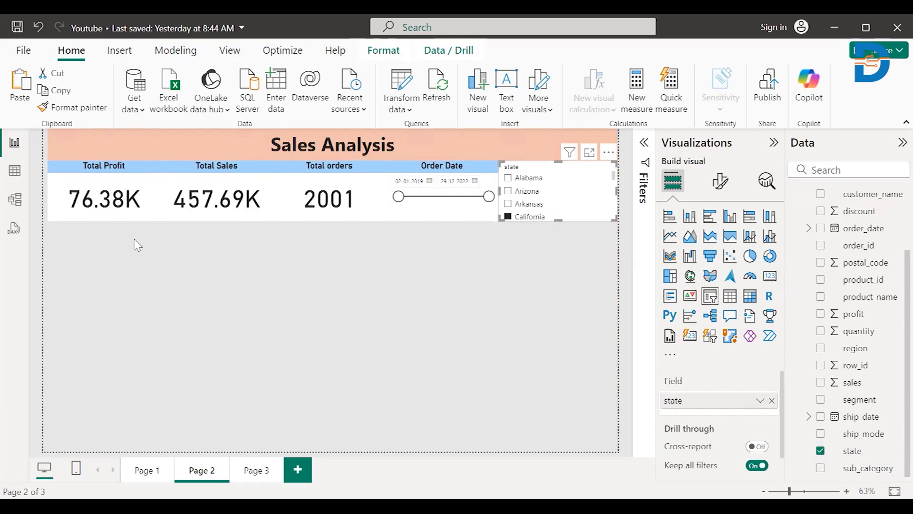
left_click(507, 218)
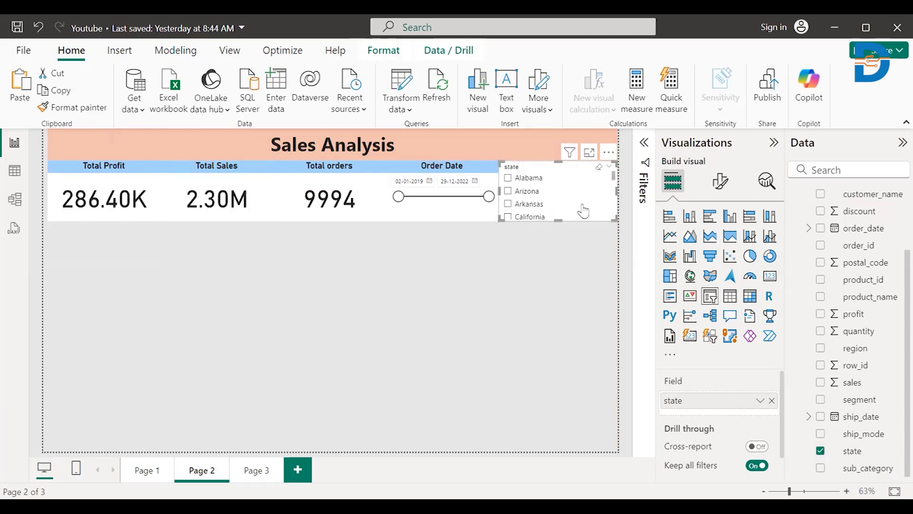
- Turn off the state slicer's header and give the slicer the title "State"
left_click(720, 183)
left_click(771, 309)
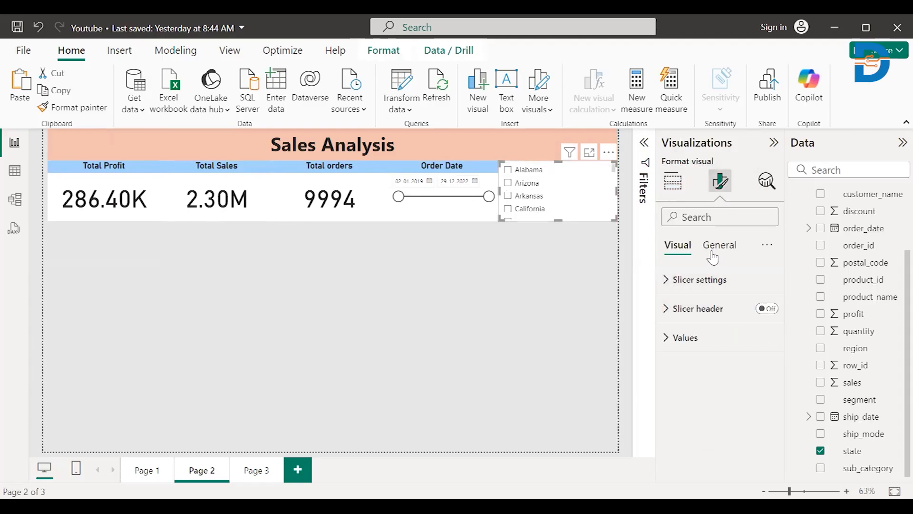
left_click(719, 244)
left_click(767, 308)
left_click(709, 311)
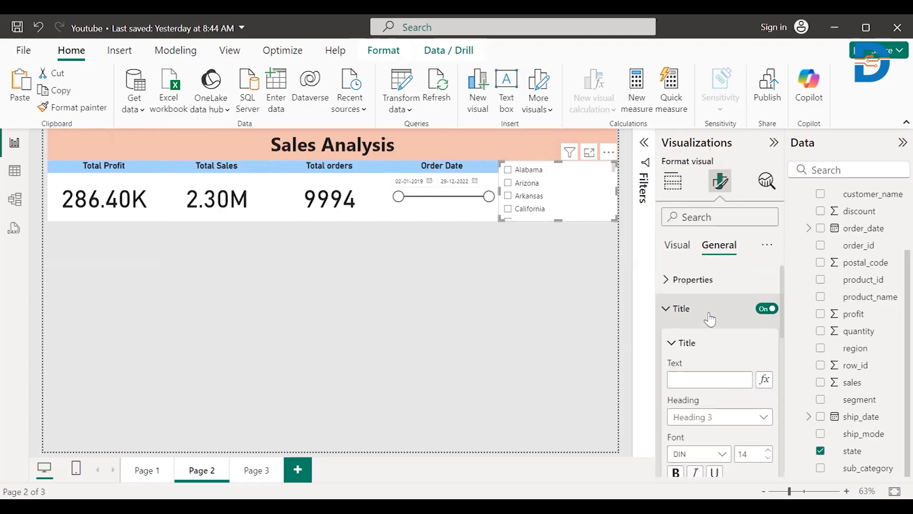
left_click(692, 380)
type("Sate")
key("BackSpace")
key("BackSpace")
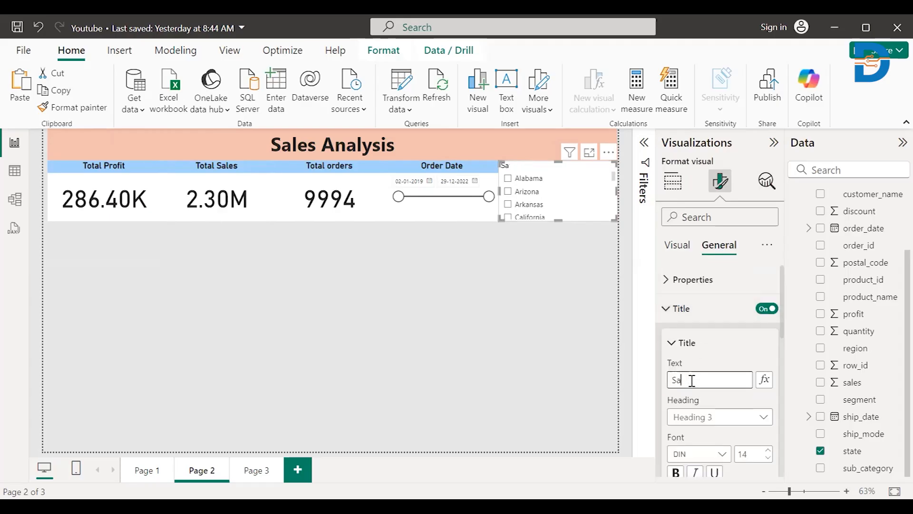
type("tate")
left_click(455, 283)
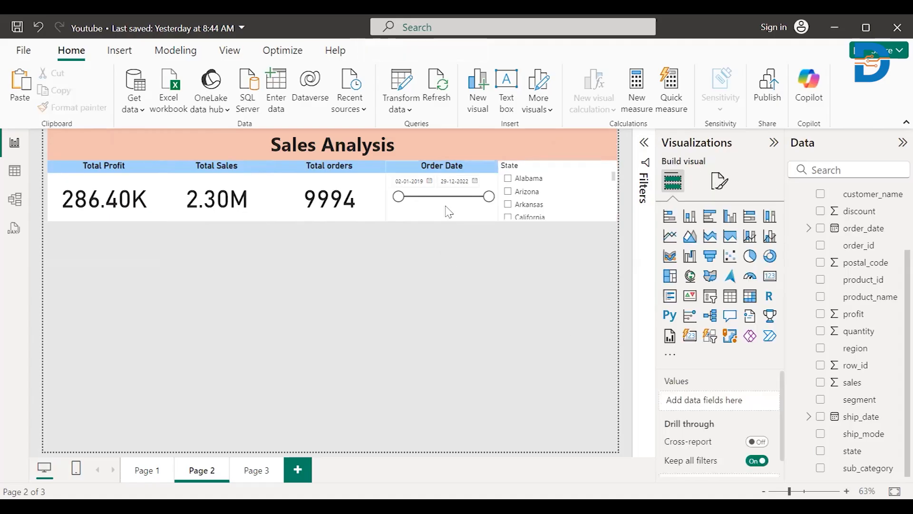
- Copy the Order Date slicer's formatting onto the State slicer and clear the Arkansas selection used to test it
left_click(448, 208)
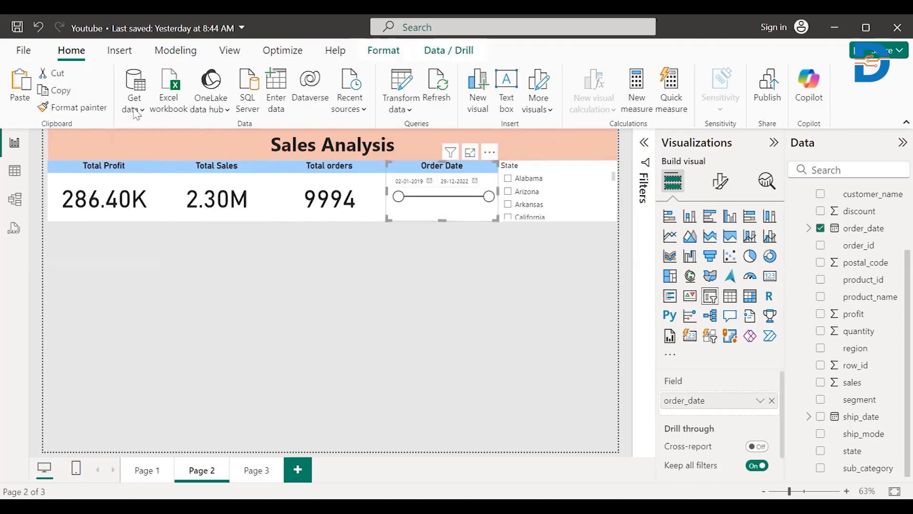
left_click(103, 108)
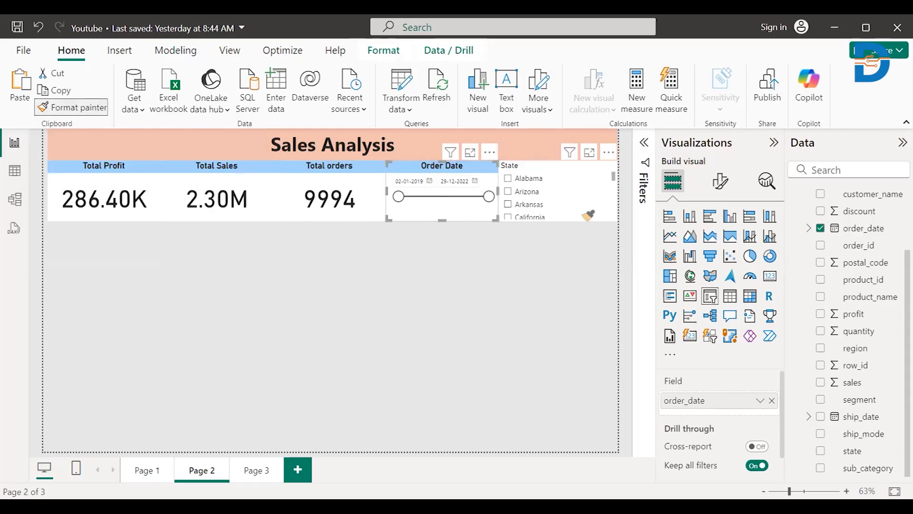
left_click(573, 206)
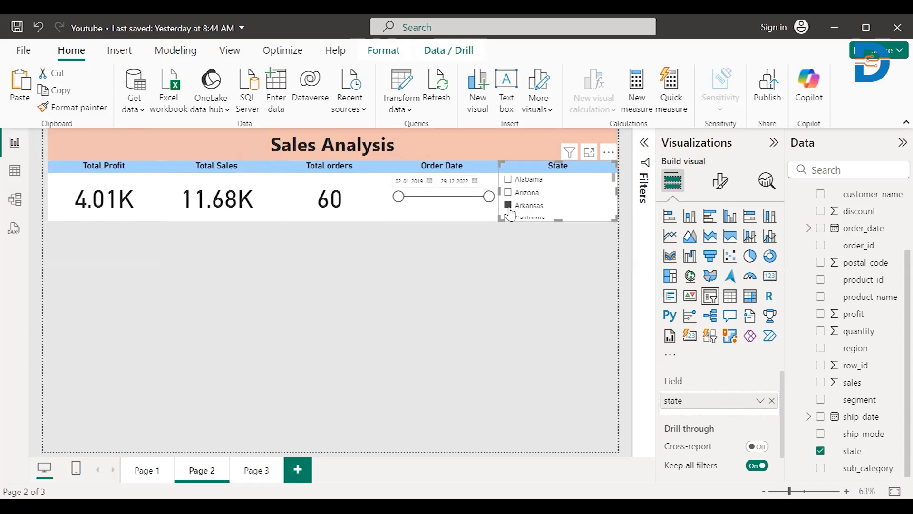
left_click(509, 207)
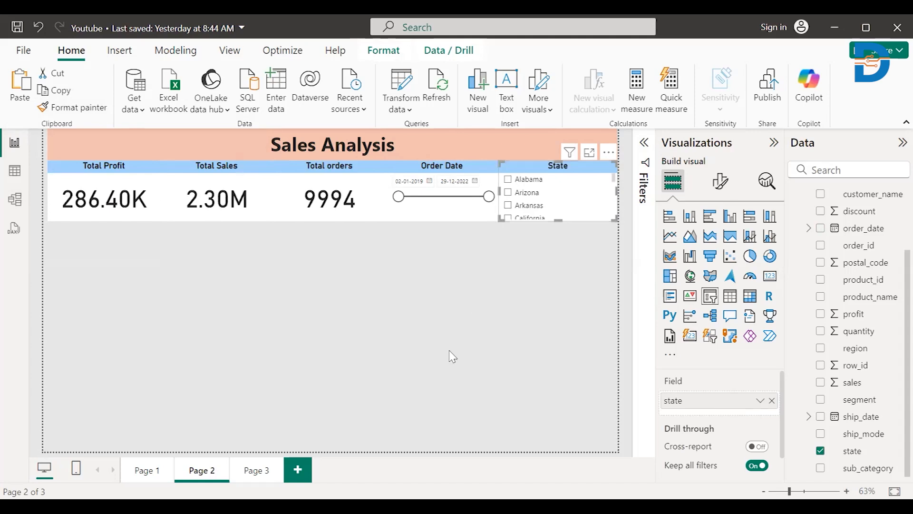